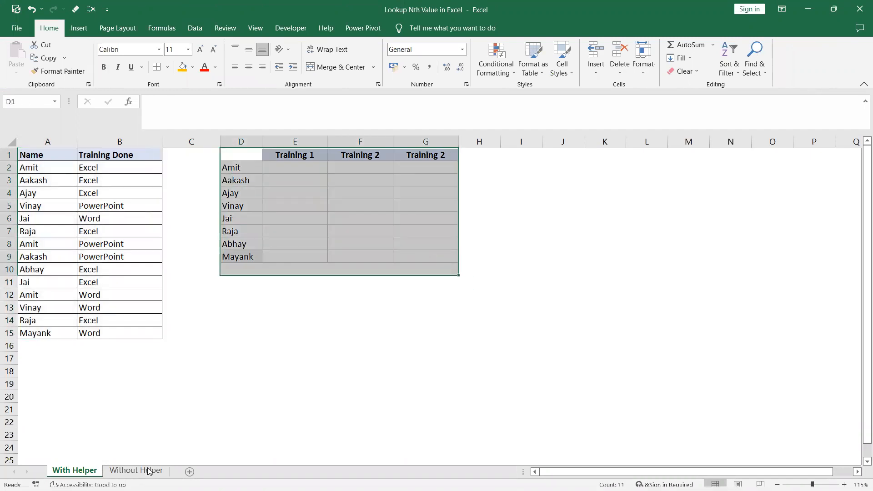
Examine the list of names with trainings done and the empty results grid on the With Helper sheet.
{"action": "mouse_move", "coordinate": [149, 471]}
{"action": "scroll", "coordinate": [226, 323], "scroll_direction": "up", "scroll_amount": 2}
{"action": "left_click", "coordinate": [226, 320]}
{"action": "left_click_drag", "start_coordinate": [64, 159], "coordinate": [183, 385]}
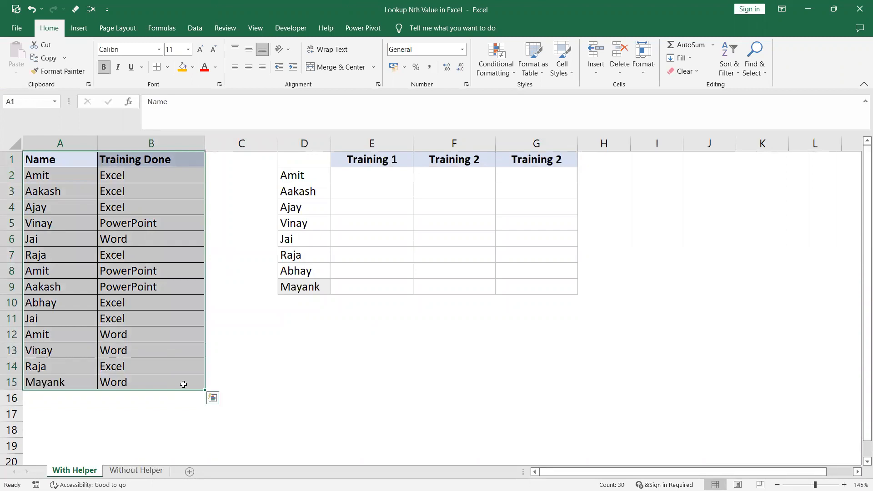
{"action": "left_click_drag", "start_coordinate": [69, 154], "coordinate": [143, 383]}
{"action": "left_click_drag", "start_coordinate": [288, 159], "coordinate": [720, 398]}
{"action": "left_click", "coordinate": [432, 376]}
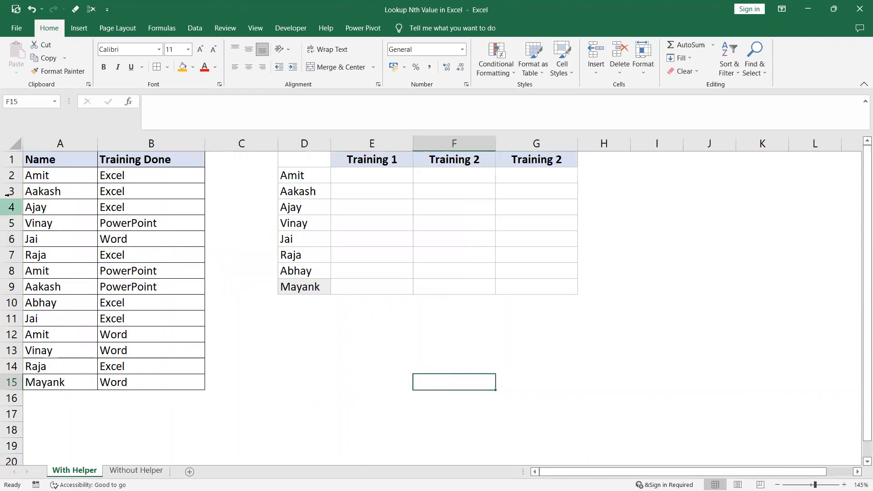
{"action": "left_click", "coordinate": [15, 143]}
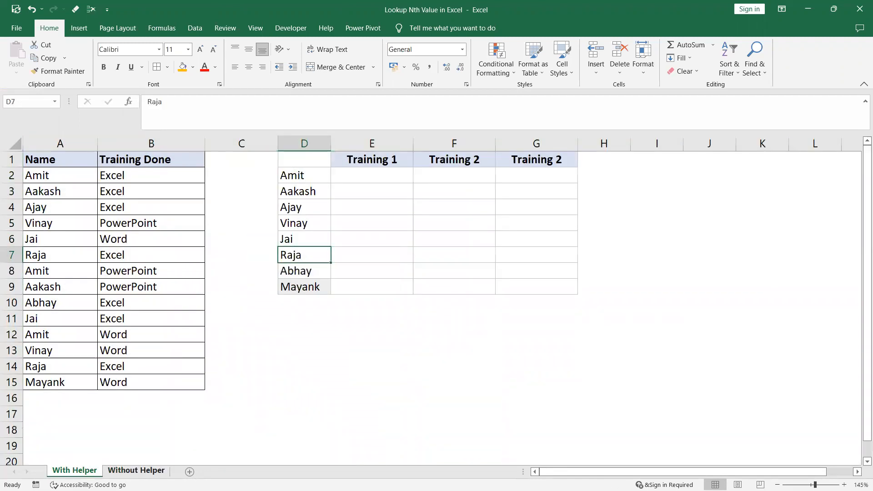
Compare the data on the Without Helper sheet with the source list and results grid on the With Helper sheet.
{"action": "left_click", "coordinate": [136, 472]}
{"action": "left_click", "coordinate": [11, 145]}
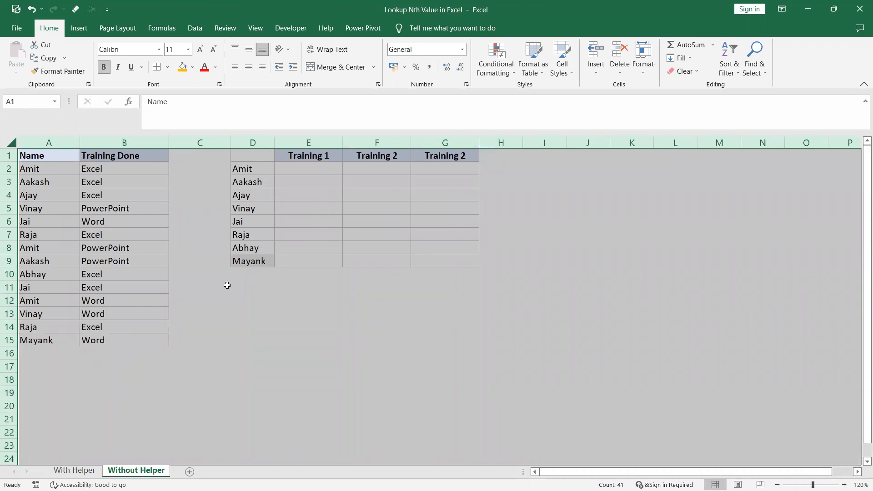
{"action": "left_click", "coordinate": [232, 323]}
{"action": "left_click", "coordinate": [74, 470]}
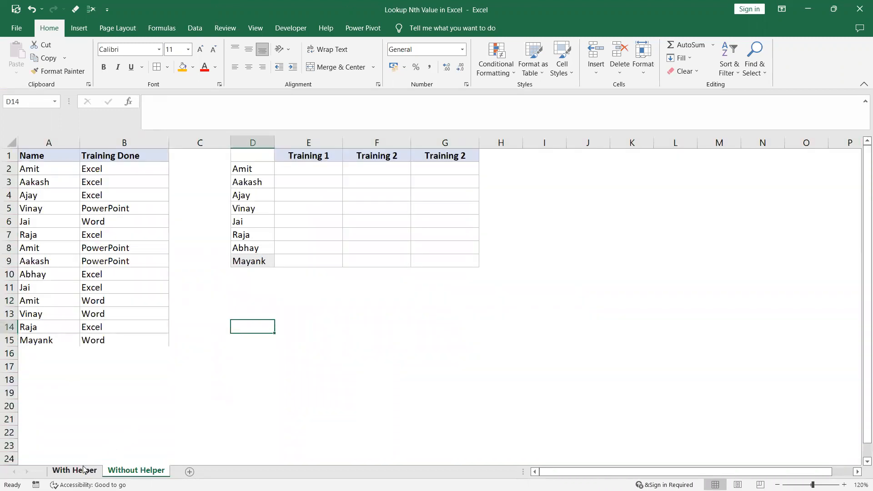
{"action": "left_click", "coordinate": [246, 334]}
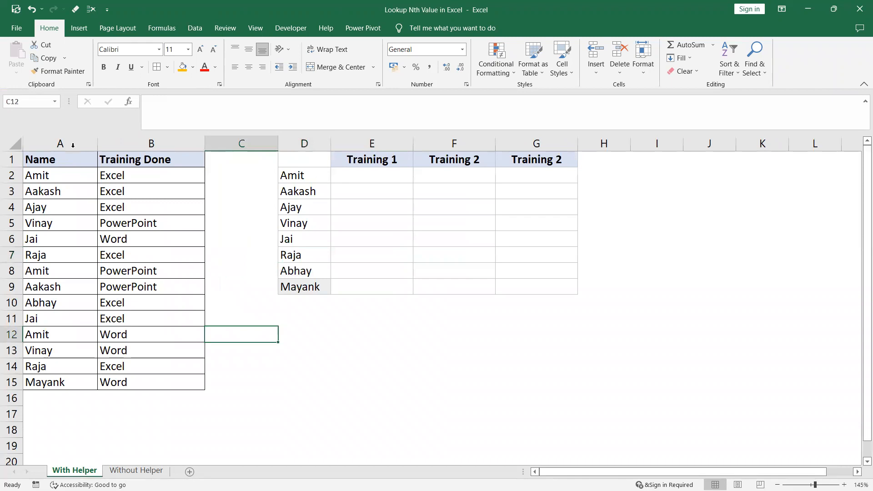
{"action": "mouse_move", "coordinate": [87, 144]}
{"action": "left_mouse_down"}
{"action": "mouse_move", "coordinate": [119, 144]}
{"action": "mouse_move", "coordinate": [91, 144]}
{"action": "left_mouse_up"}
{"action": "left_click_drag", "start_coordinate": [292, 162], "coordinate": [563, 287]}
{"action": "left_click", "coordinate": [467, 347]}
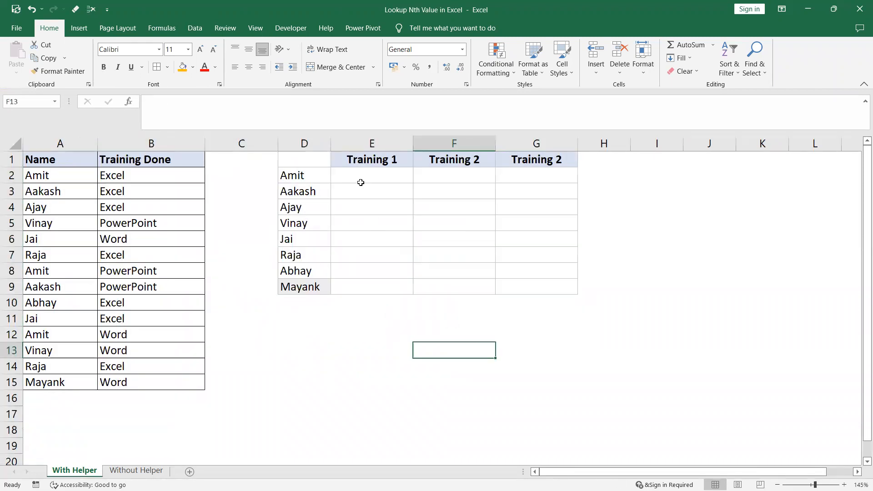
Insert a blank column before the Training Done column and give it the header Helper_1.
{"action": "right_click", "coordinate": [166, 145]}
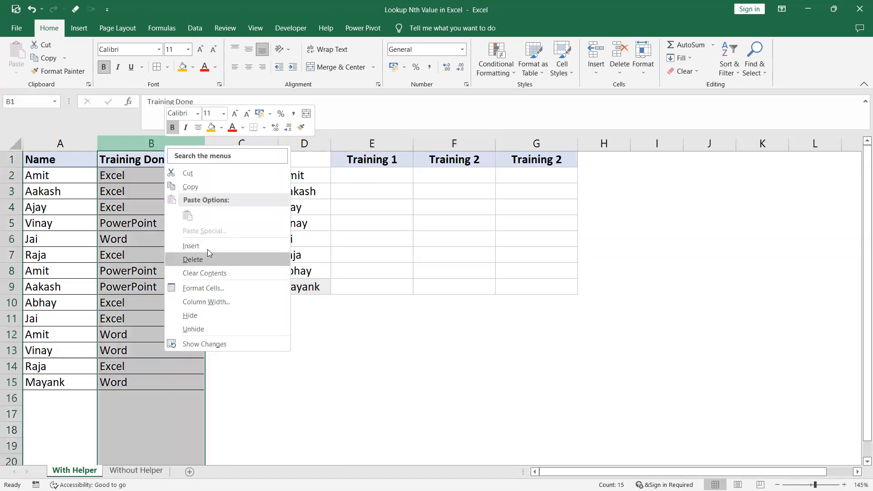
{"action": "key", "text": "Escape"}
{"action": "key", "text": "ctrl+plus"}
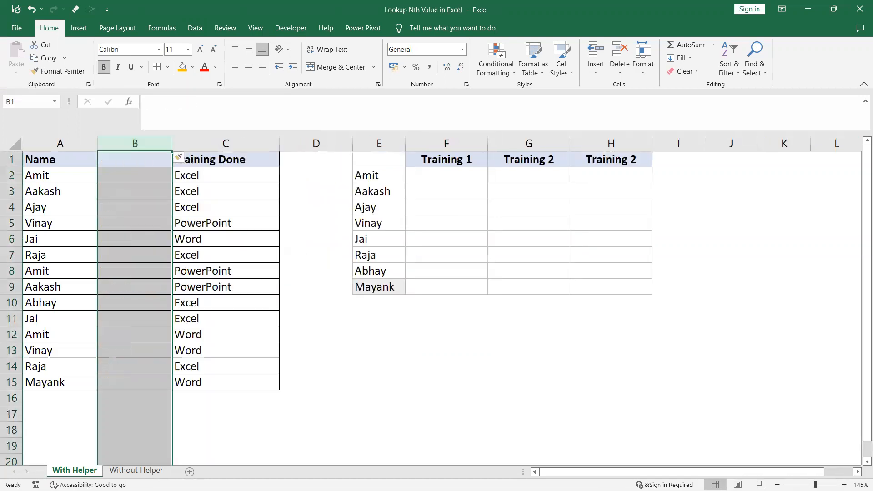
{"action": "left_click", "coordinate": [132, 161]}
{"action": "type", "text": "Helper_1"}
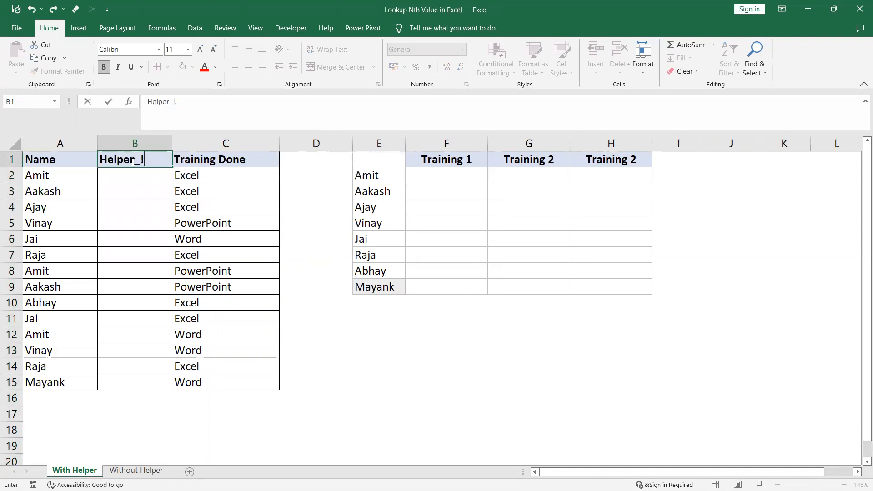
{"action": "left_click", "coordinate": [117, 228]}
Enter =COUNTIF($A$2:A15,A2) in cell B2 to count how often the name occurs in the list.
{"action": "left_click", "coordinate": [127, 179]}
{"action": "type", "text": "=c"}
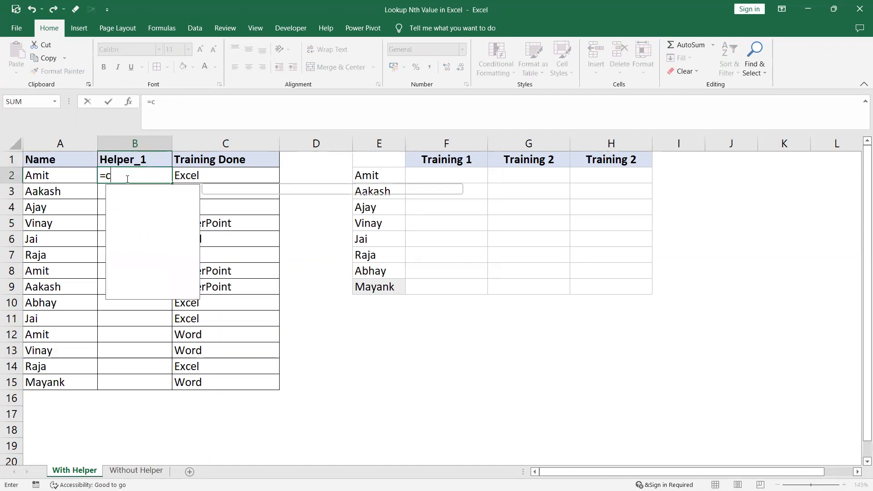
{"action": "type", "text": "ountif"}
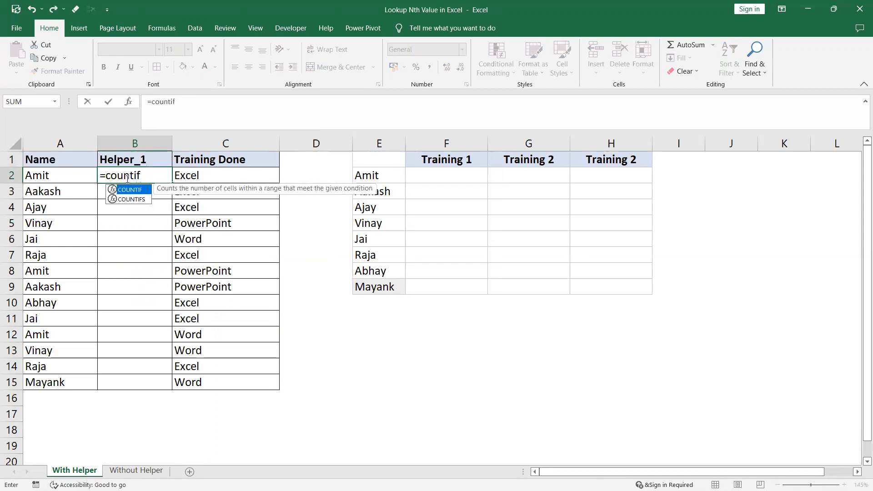
{"action": "type", "text": "("}
{"action": "left_click_drag", "start_coordinate": [69, 174], "coordinate": [64, 386]}
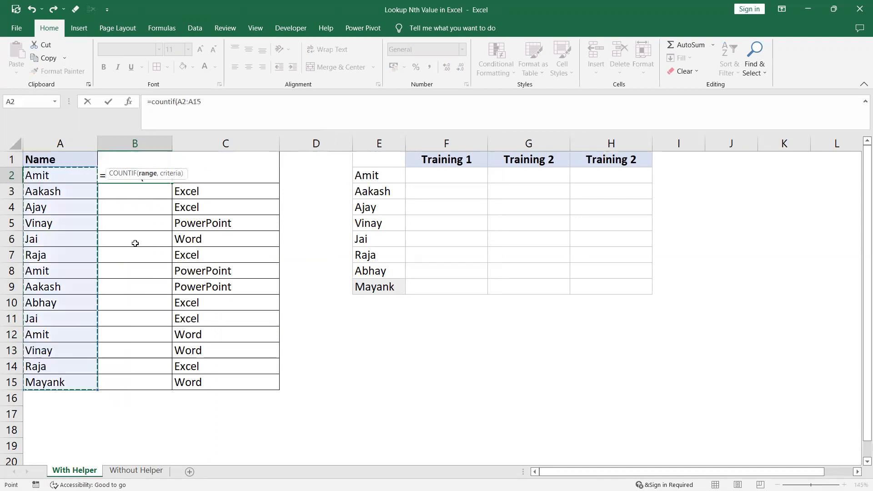
{"action": "left_click_drag", "start_coordinate": [166, 172], "coordinate": [165, 264]}
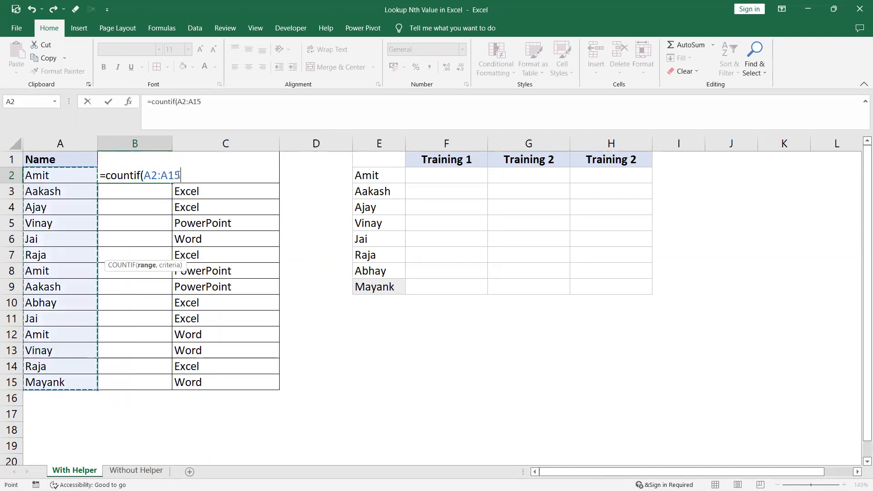
{"action": "left_click", "coordinate": [182, 102]}
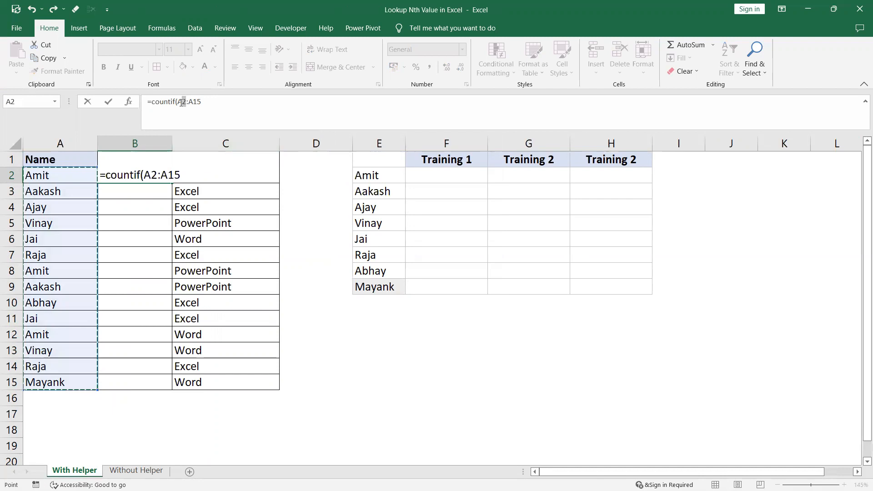
{"action": "key", "text": "F4"}
{"action": "left_click", "coordinate": [214, 101]}
{"action": "type", "text": ","}
{"action": "left_click", "coordinate": [58, 173]}
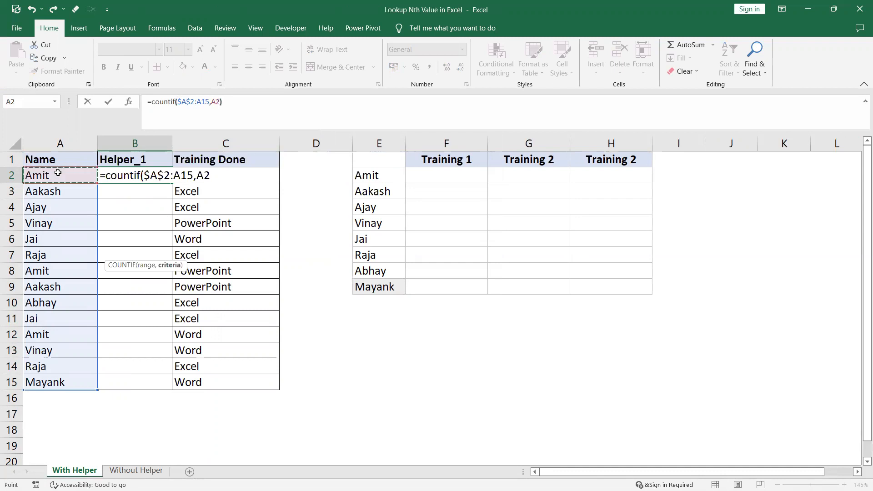
{"action": "key", "text": "Return"}
Fill the COUNTIF formula from B2 down to B15 and check the count for a repeated name.
{"action": "left_click", "coordinate": [122, 175]}
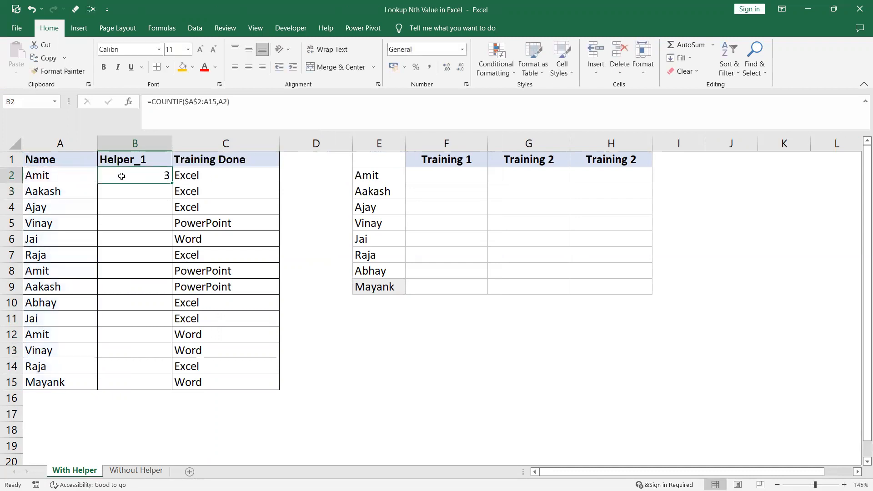
{"action": "double_click", "coordinate": [171, 183]}
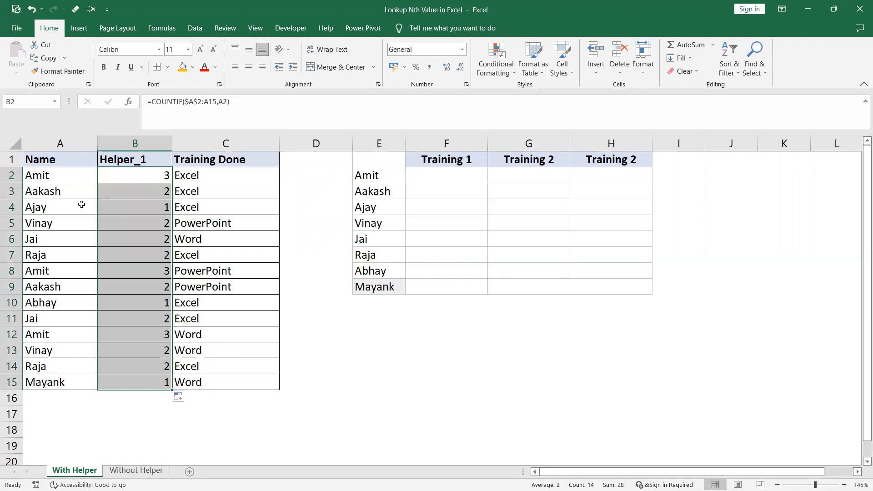
{"action": "left_click", "coordinate": [83, 335]}
{"action": "left_click", "coordinate": [162, 335]}
Clear the COUNTIF formulas from B2:B15 in the helper column.
{"action": "left_click_drag", "start_coordinate": [163, 173], "coordinate": [156, 388]}
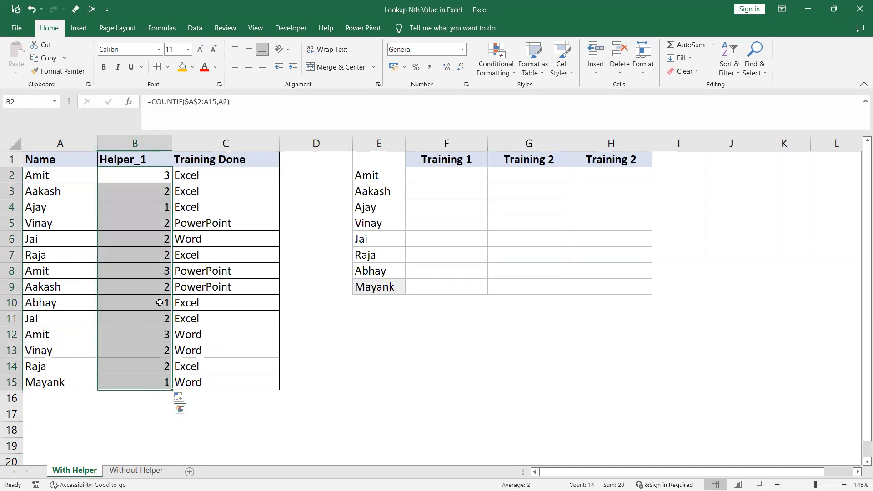
{"action": "key", "text": "Delete"}
{"action": "left_click", "coordinate": [156, 211]}
Enter the running-count formula =COUNTIF($A$2:A2,A2) in B2 and fill it down to B15.
{"action": "left_click", "coordinate": [139, 181]}
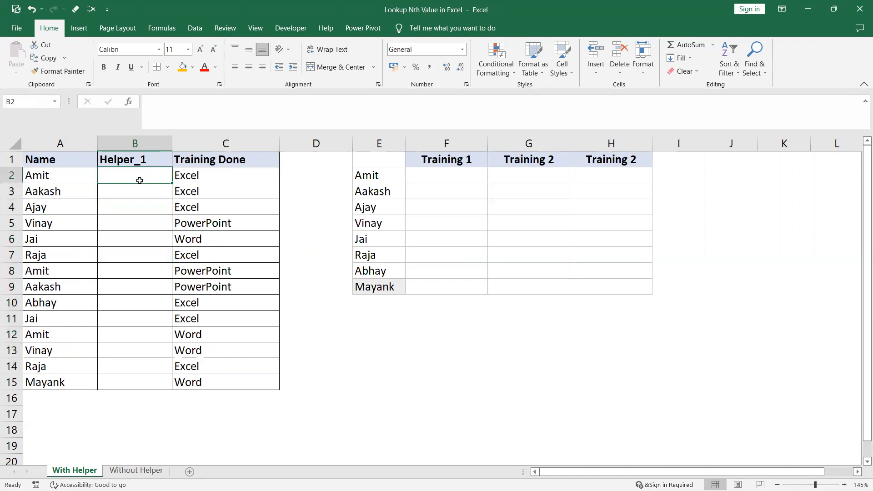
{"action": "type", "text": "=count"}
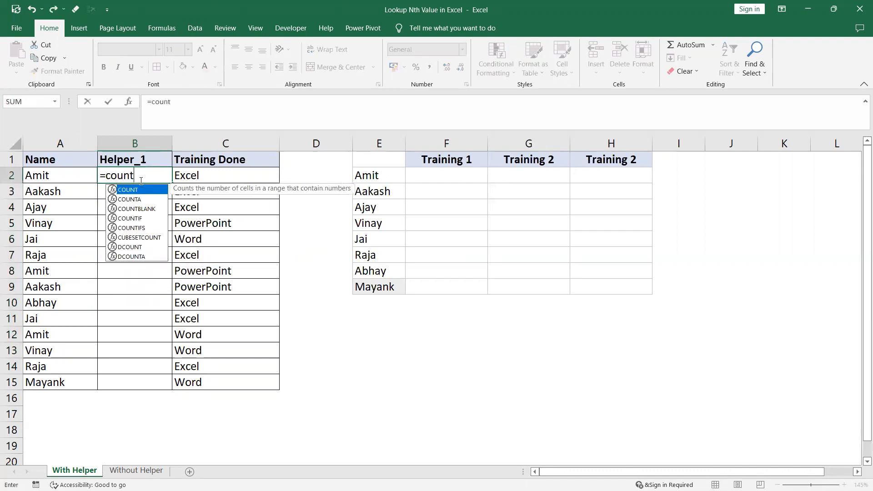
{"action": "type", "text": "if("}
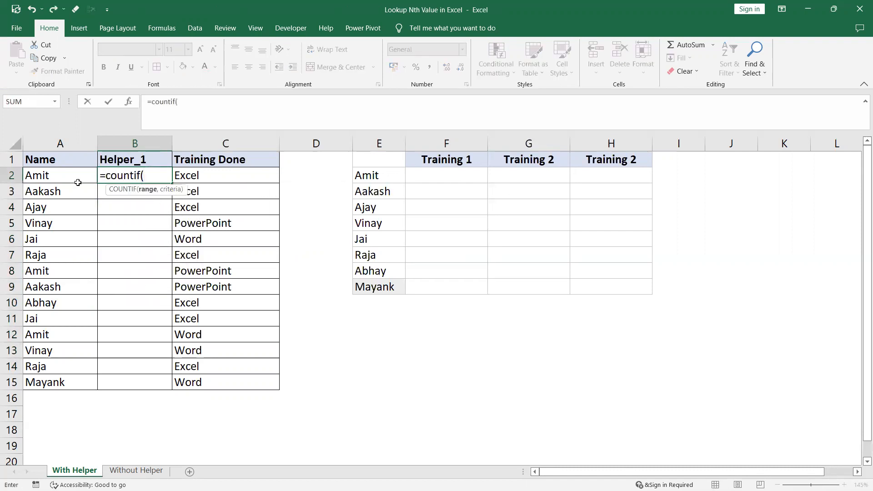
{"action": "left_click", "coordinate": [68, 180]}
{"action": "key", "text": "F8"}
{"action": "type", "text": ","}
{"action": "left_click", "coordinate": [63, 174]}
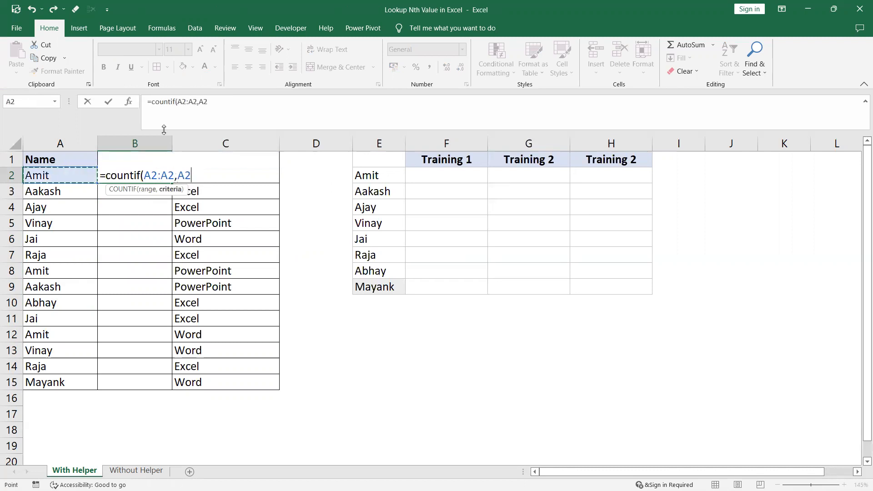
{"action": "left_click", "coordinate": [180, 102]}
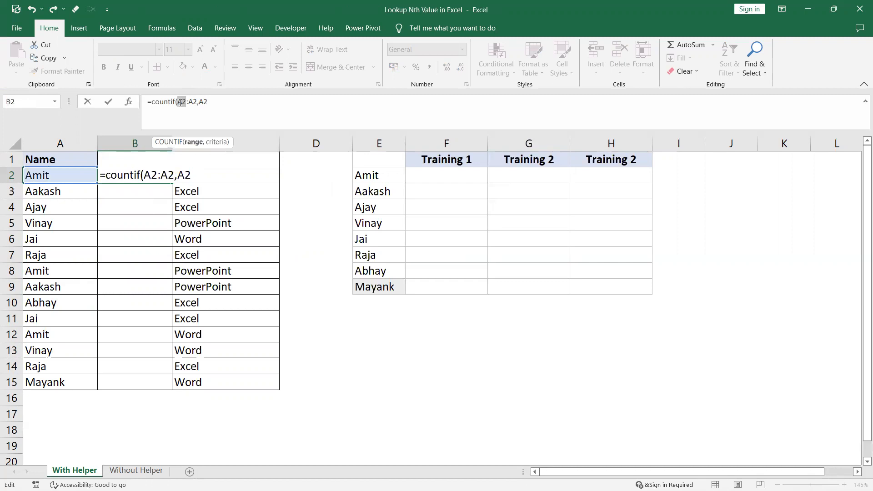
{"action": "key", "text": "F4"}
{"action": "left_click", "coordinate": [230, 101]}
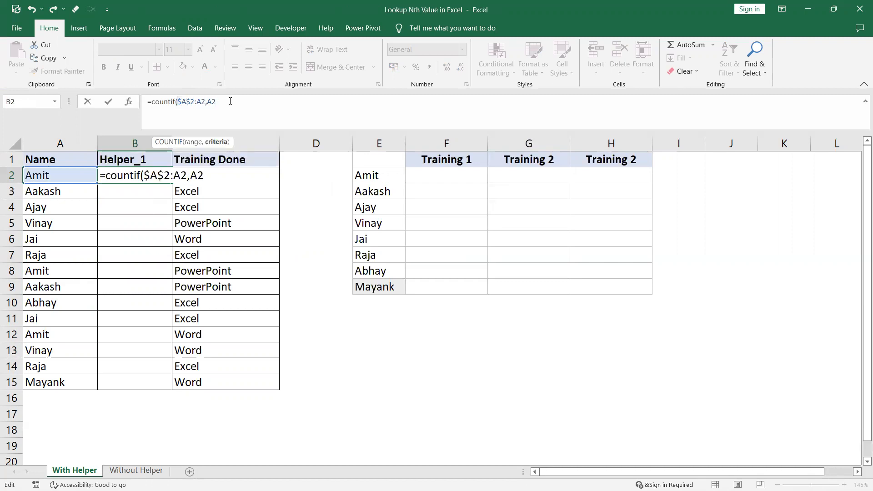
{"action": "key", "text": "Return"}
{"action": "left_click", "coordinate": [165, 173]}
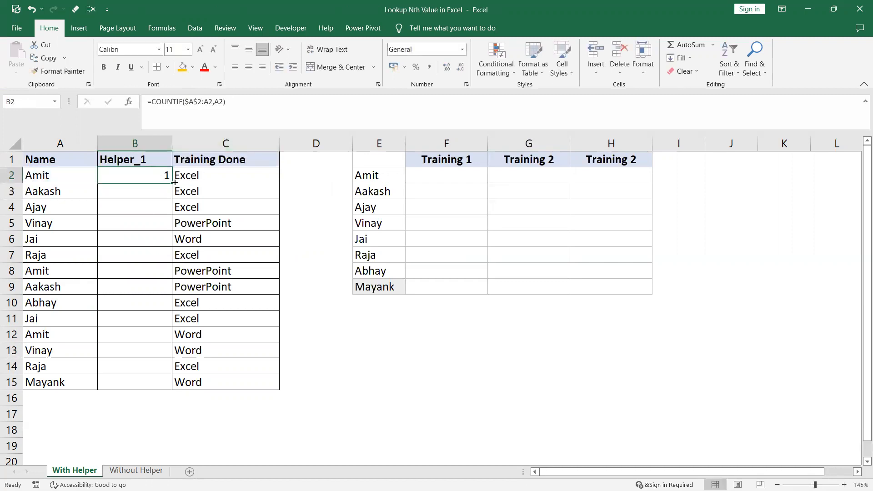
{"action": "double_click", "coordinate": [174, 182]}
Check the occurrence numbers in the Helper_1 column against the rows of the repeated names.
{"action": "left_click_drag", "start_coordinate": [64, 174], "coordinate": [115, 177]}
{"action": "left_click_drag", "start_coordinate": [52, 271], "coordinate": [129, 271]}
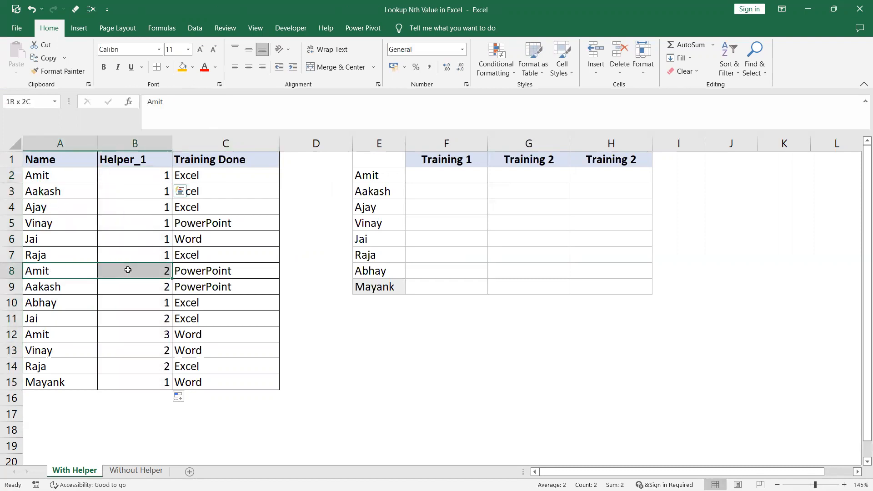
{"action": "left_click_drag", "start_coordinate": [61, 335], "coordinate": [141, 335]}
{"action": "left_click", "coordinate": [141, 335]}
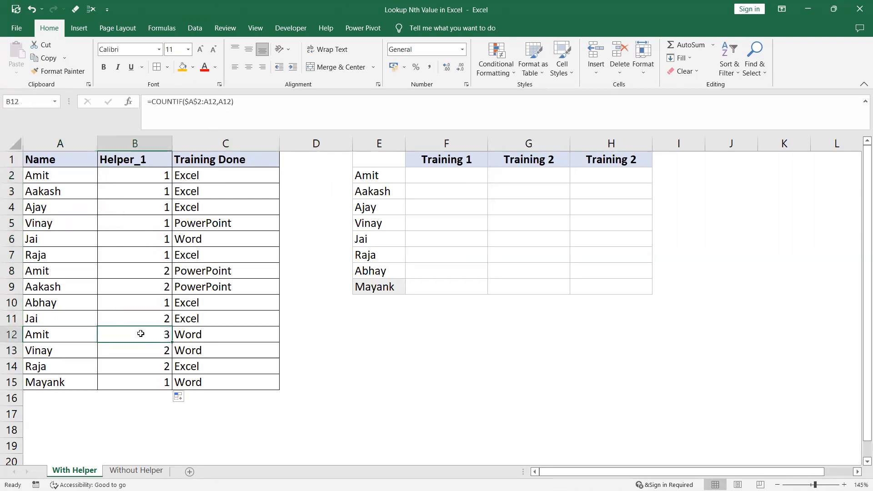
{"action": "left_click_drag", "start_coordinate": [51, 237], "coordinate": [98, 239]}
{"action": "left_click", "coordinate": [129, 240]}
{"action": "left_click", "coordinate": [155, 320]}
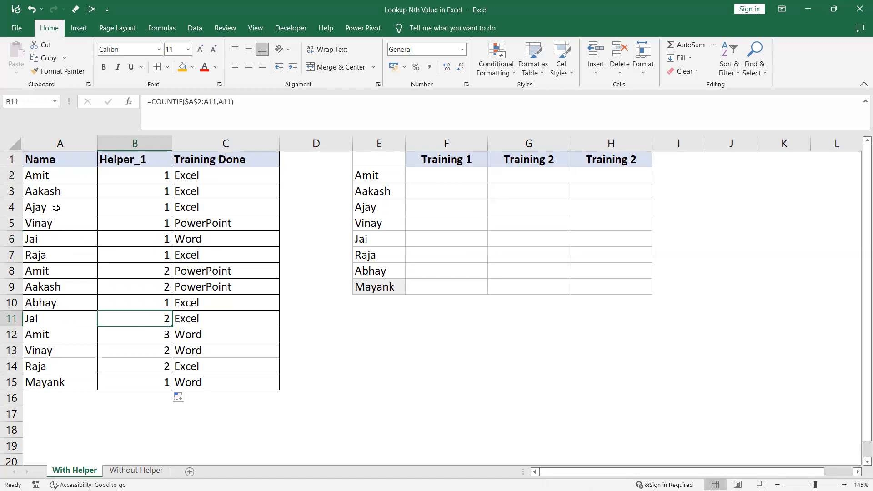
Change the B2 formula to =A2&COUNTIF($A$2:A2,A2) and fill it down to B15 to build unique lookup keys.
{"action": "left_click", "coordinate": [157, 175]}
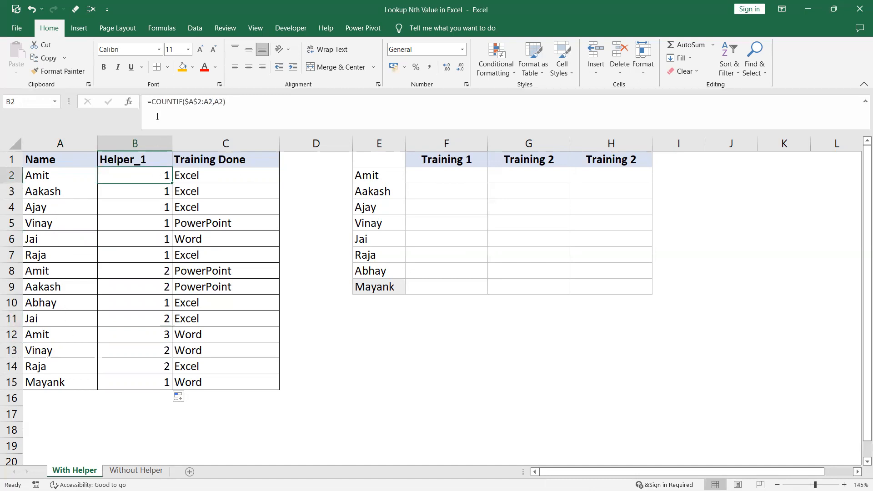
{"action": "left_click", "coordinate": [153, 100]}
{"action": "left_click", "coordinate": [53, 174]}
{"action": "type", "text": "&"}
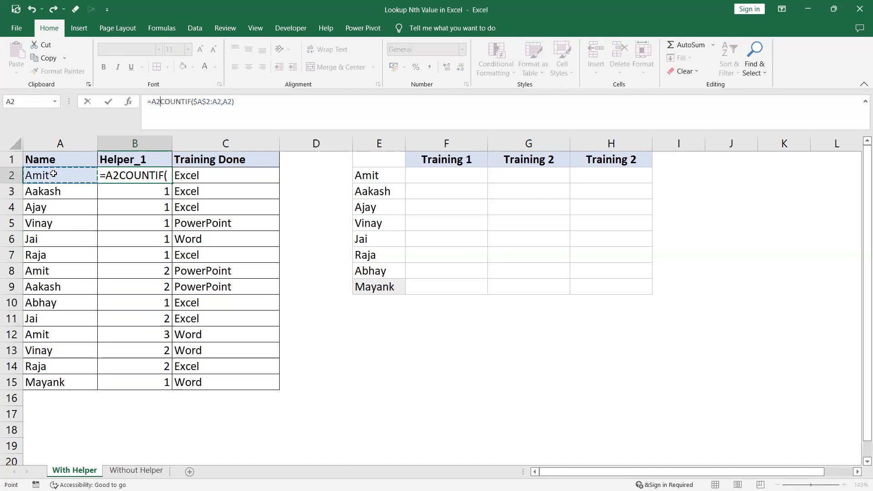
{"action": "key", "text": "Return"}
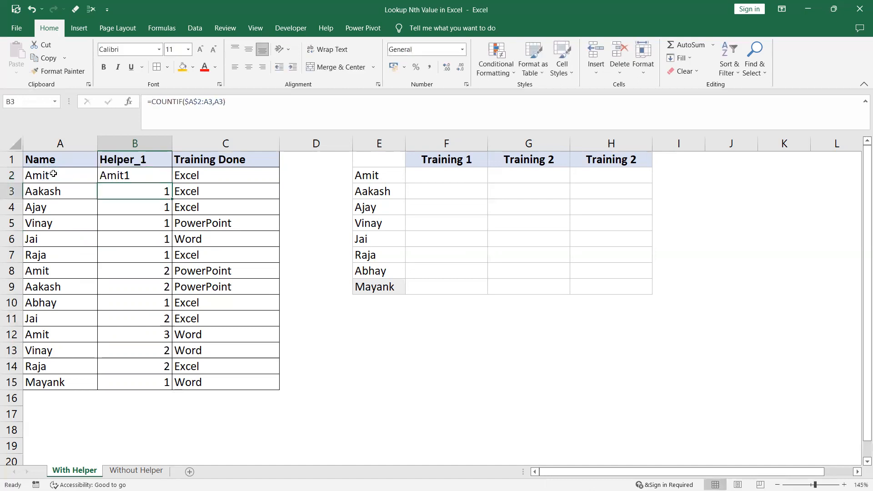
{"action": "left_click", "coordinate": [173, 176]}
{"action": "double_click", "coordinate": [171, 182]}
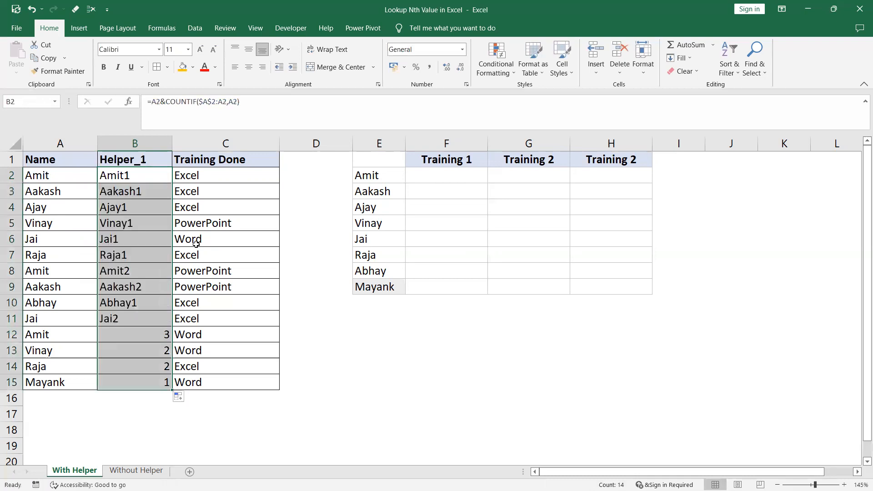
{"action": "left_click_drag", "start_coordinate": [382, 160], "coordinate": [628, 286]}
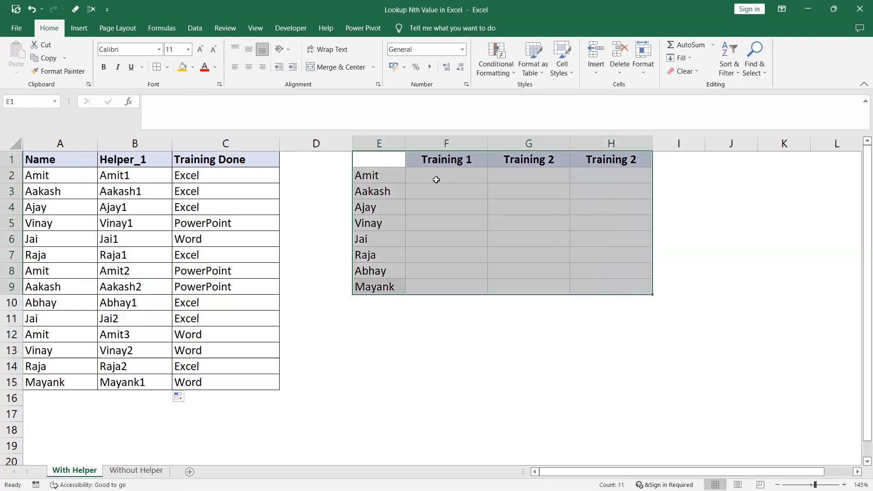
Build the formula =E2&COLUMNS(E1:E1) in F2 to join the name with its training number.
{"action": "left_click", "coordinate": [436, 179]}
{"action": "type", "text": "="}
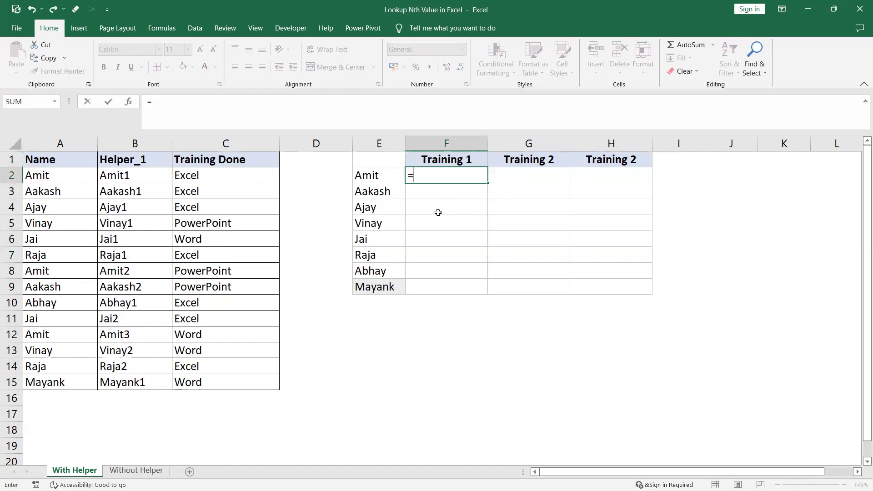
{"action": "left_click", "coordinate": [387, 173]}
{"action": "type", "text": "&"}
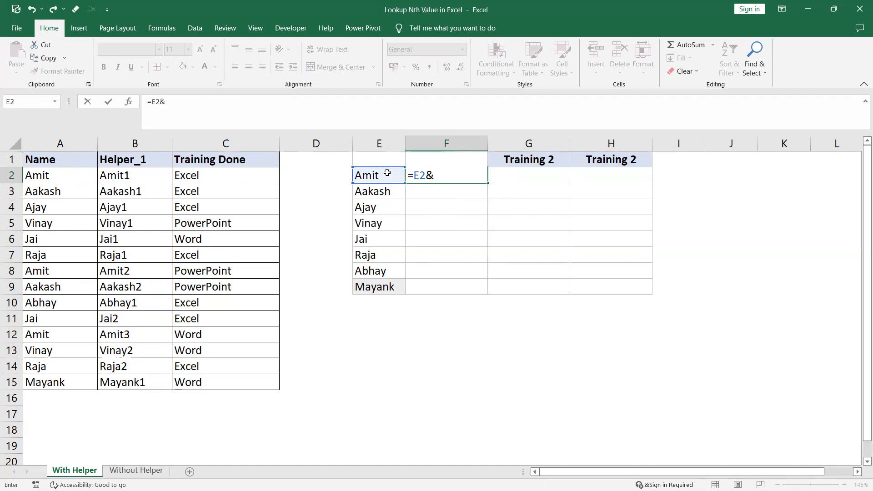
{"action": "type", "text": "columns("}
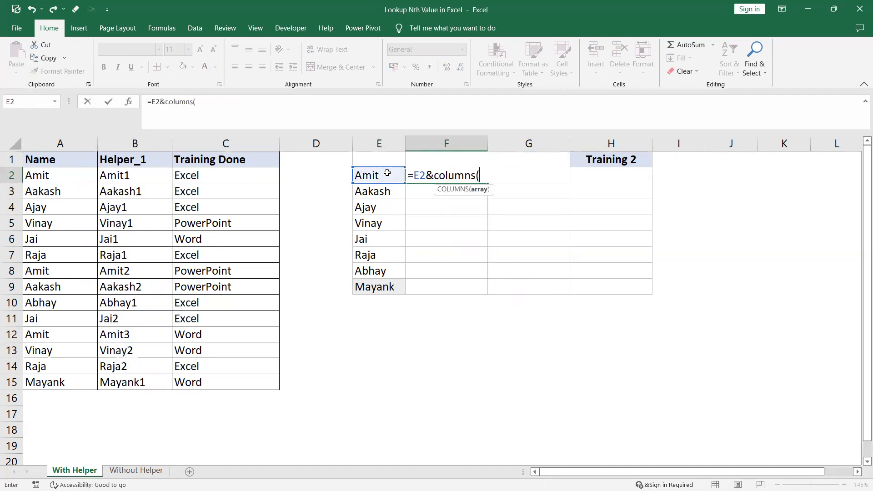
{"action": "left_click", "coordinate": [389, 157]}
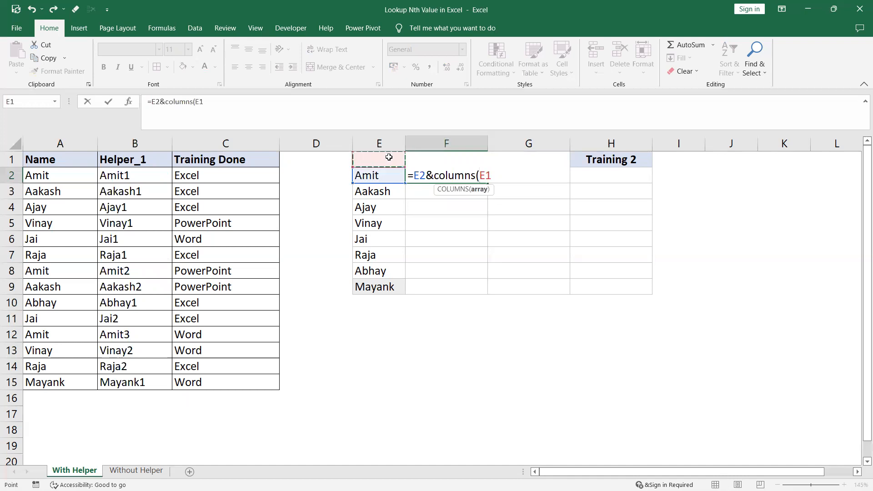
{"action": "key", "text": "F8"}
{"action": "type", "text": ")"}
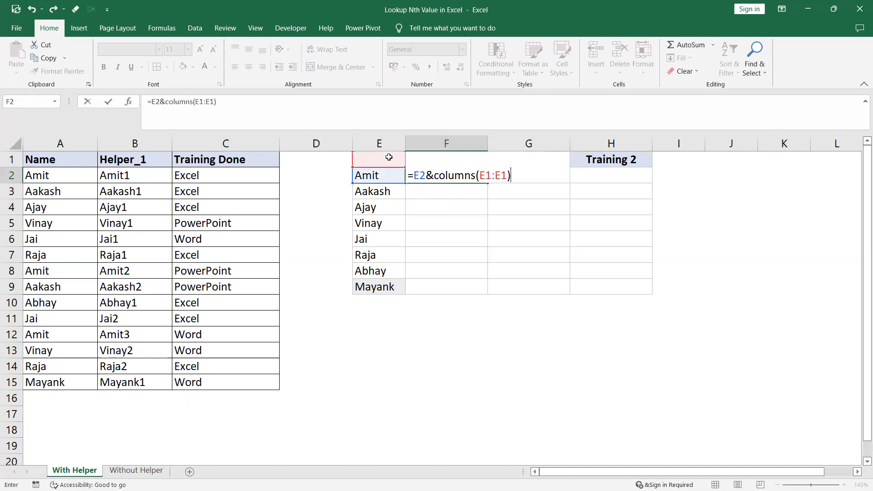
Make the first E1 in the COLUMNS range absolute ($E$1) and enter the F2 formula.
{"action": "left_click", "coordinate": [203, 102]}
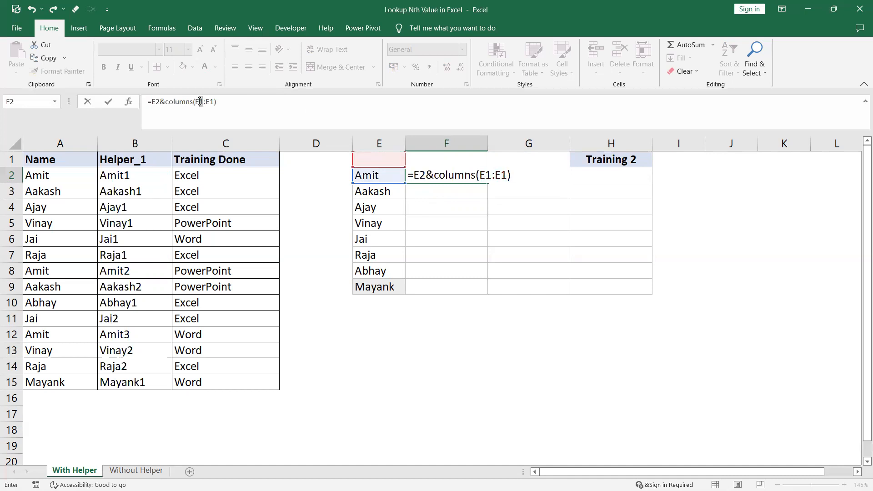
{"action": "double_click", "coordinate": [199, 101]}
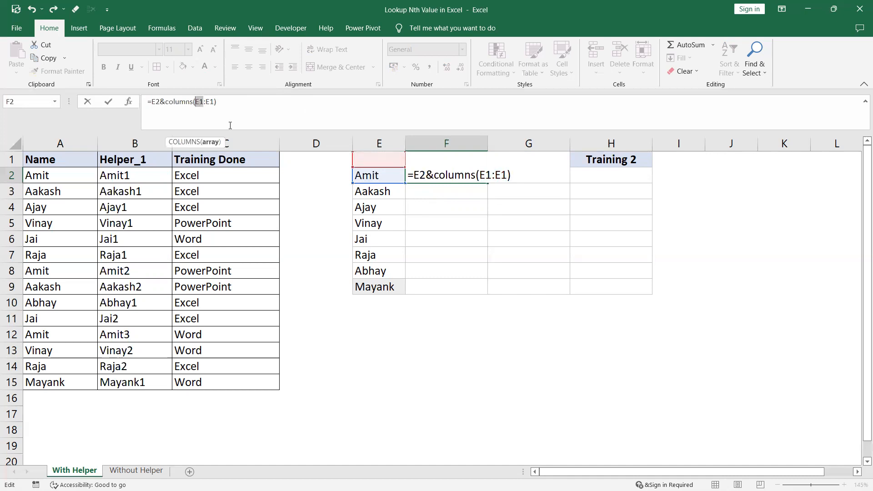
{"action": "key", "text": "F4"}
{"action": "key", "text": "Return"}
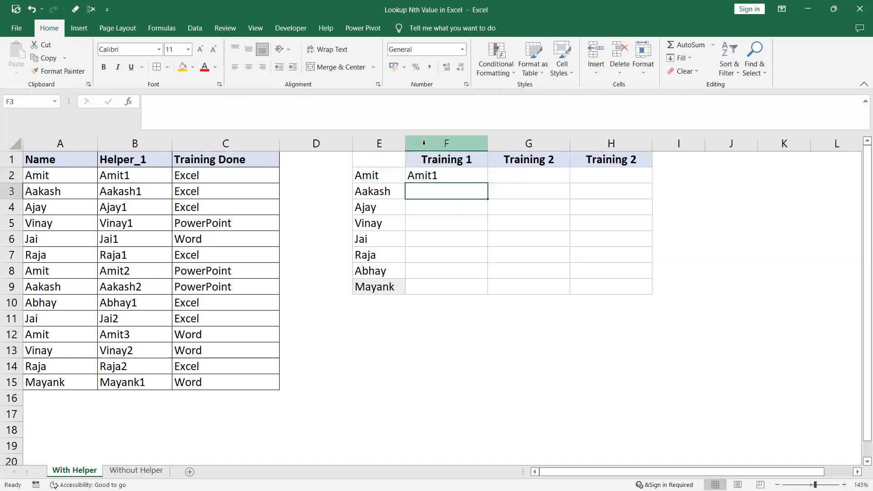
Lock only the column of the E2 reference in F2, giving =$E2&COLUMNS($E$1:E1).
{"action": "left_click", "coordinate": [461, 172]}
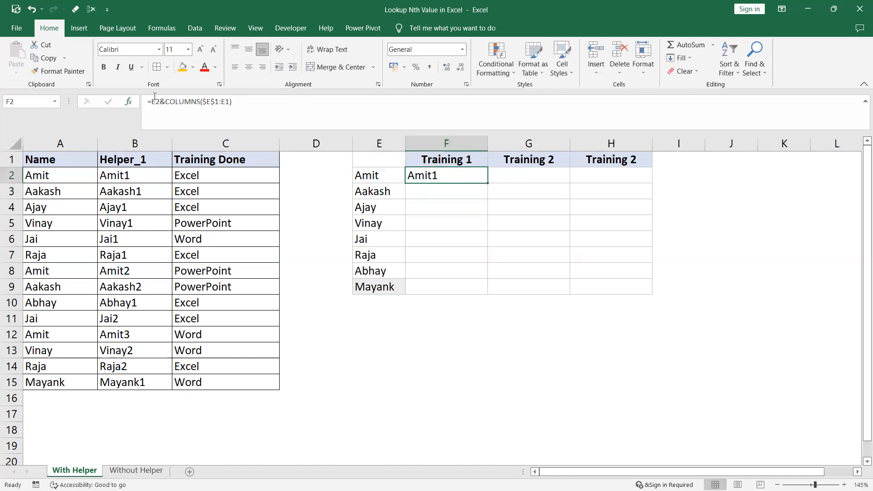
{"action": "left_click_drag", "start_coordinate": [160, 101], "coordinate": [152, 101]}
{"action": "key", "text": "F4"}
{"action": "key", "text": "F4"}
{"action": "key", "text": "F4"}
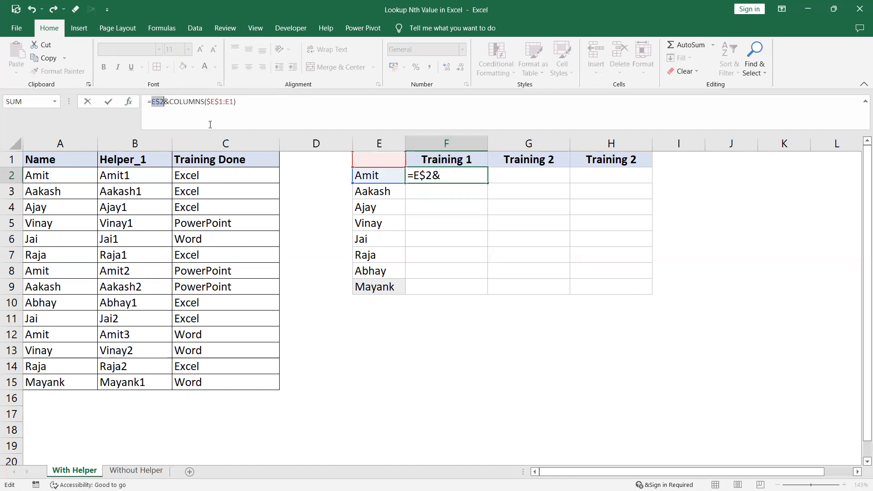
{"action": "key", "text": "Return"}
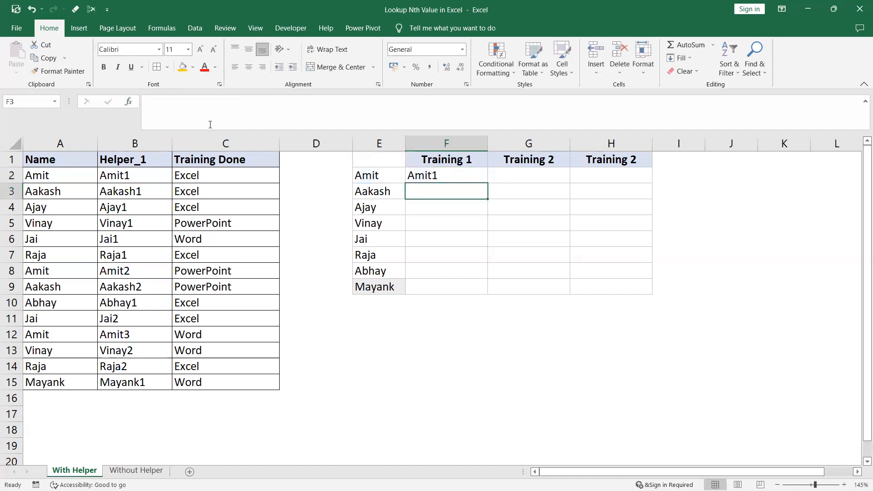
Fill the key formula from F2 across F2:H9 to preview the lookup keys, and undo the fill.
{"action": "left_click", "coordinate": [441, 173]}
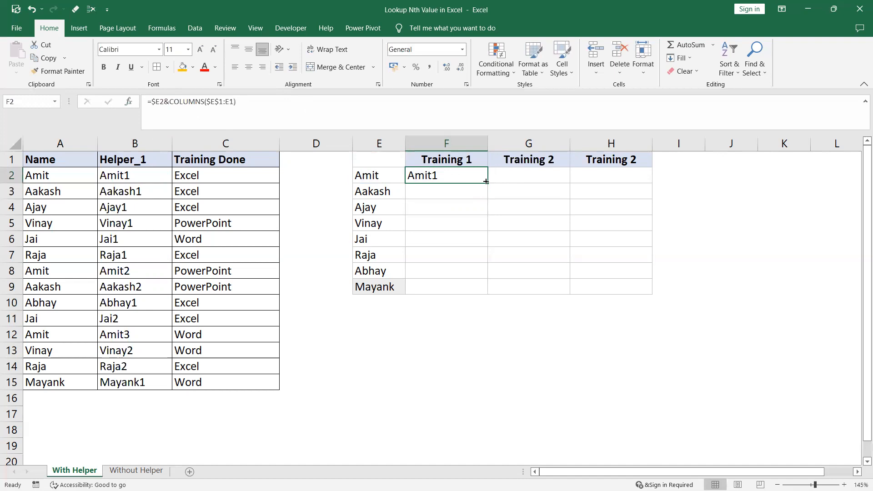
{"action": "left_click_drag", "start_coordinate": [486, 181], "coordinate": [652, 293]}
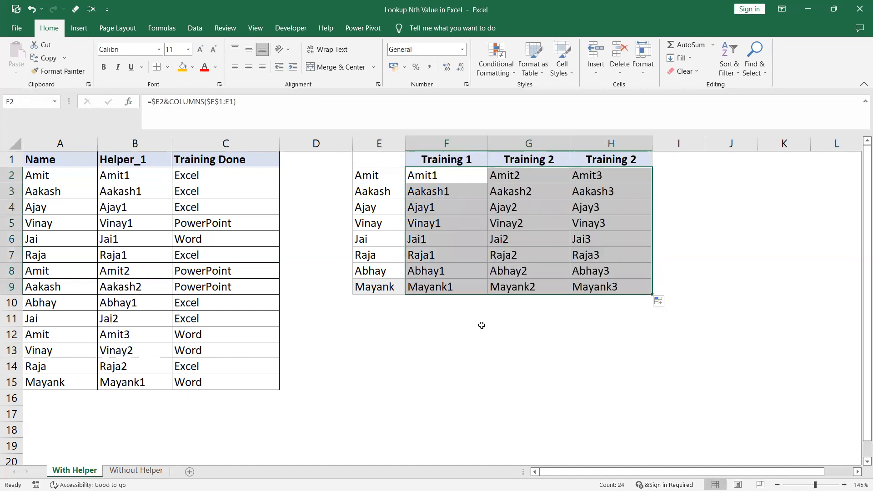
{"action": "key", "text": "ctrl+z"}
{"action": "key", "text": "ctrl+z"}
{"action": "key", "text": "ctrl+z"}
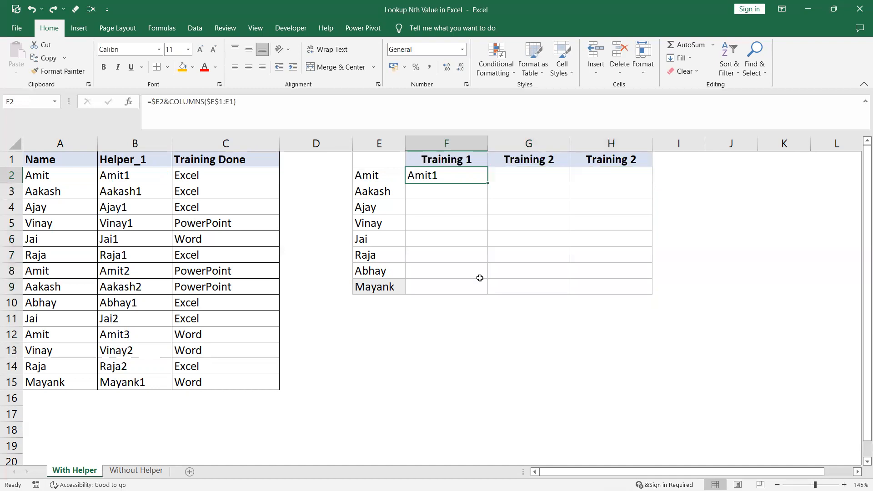
Wrap the F2 key formula in a lookup: =VLOOKUP($E2&COLUMNS($E$1:E1),$B$2:$C$15,2,0).
{"action": "left_click_drag", "start_coordinate": [152, 100], "coordinate": [310, 101]}
{"action": "key", "text": "ctrl+c"}
{"action": "key", "text": "BackSpace"}
{"action": "type", "text": "vlo"}
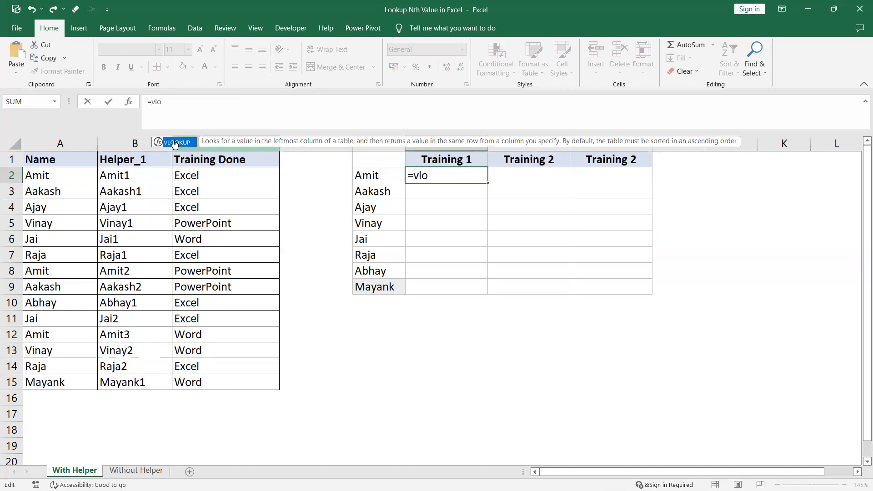
{"action": "double_click", "coordinate": [175, 143]}
{"action": "key", "text": "ctrl+v"}
{"action": "type", "text": ","}
{"action": "left_click_drag", "start_coordinate": [144, 178], "coordinate": [215, 378]}
{"action": "key", "text": "F4"}
{"action": "type", "text": ",2,0"}
{"action": "key", "text": "Return"}
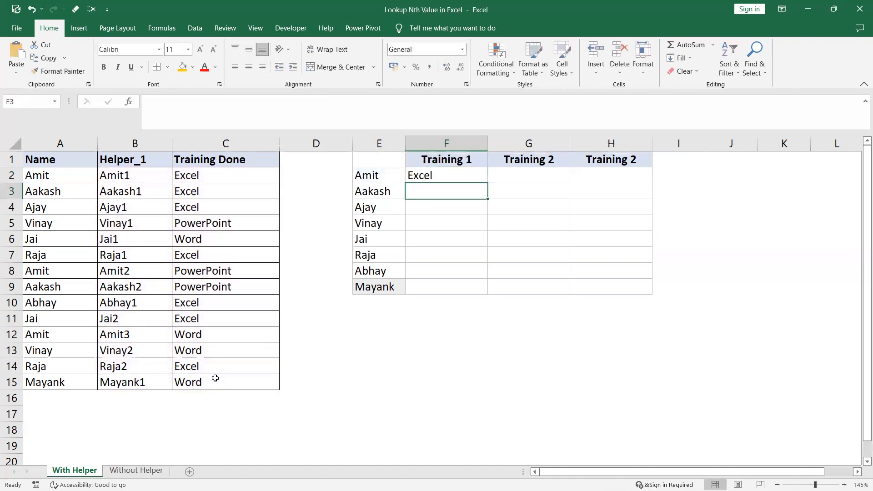
Fill the VLOOKUP formula from F2 down to F9 and across to column H.
{"action": "left_click", "coordinate": [458, 179]}
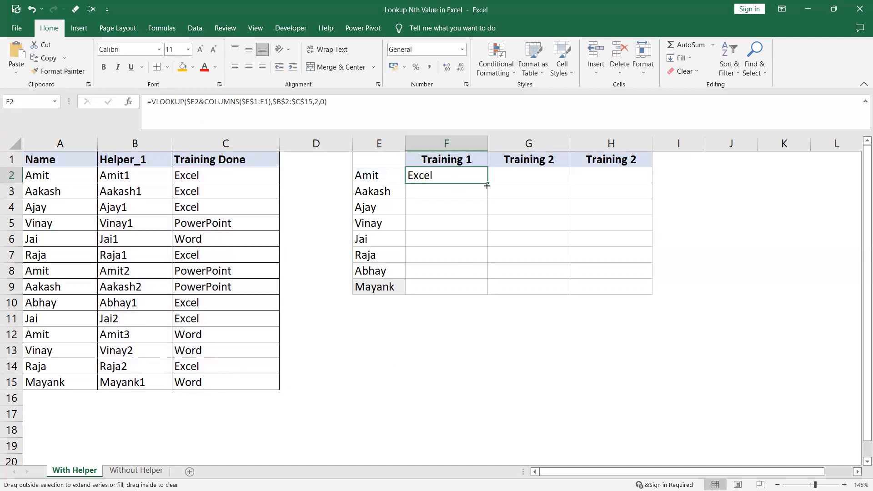
{"action": "double_click", "coordinate": [487, 183]}
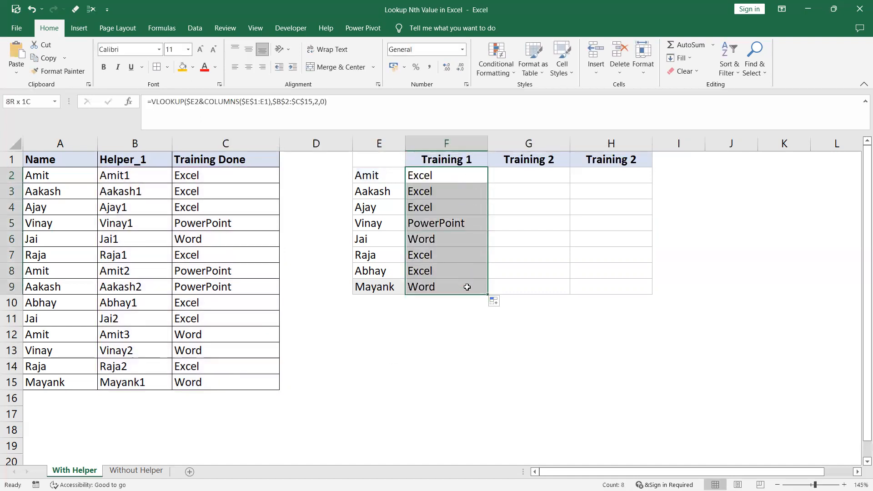
{"action": "left_click_drag", "start_coordinate": [488, 295], "coordinate": [628, 295]}
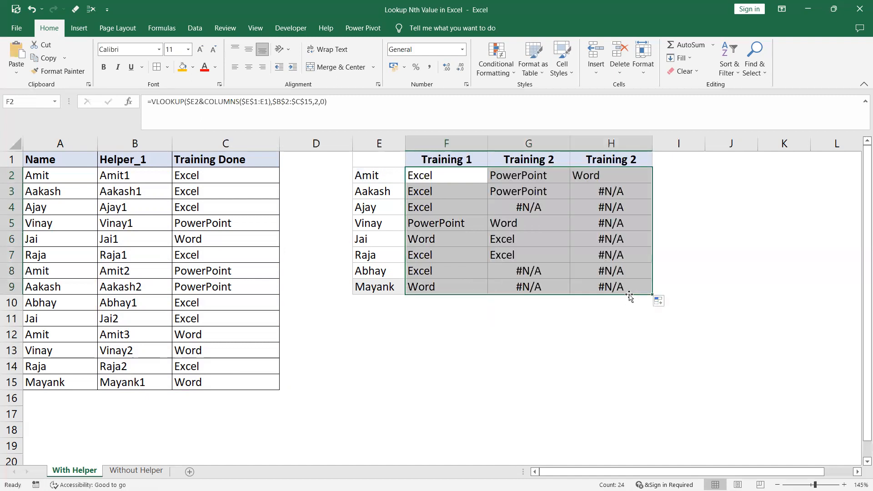
Examine the lookup results in column H and across row 3 for names lacking a further training.
{"action": "left_click", "coordinate": [608, 193]}
{"action": "key", "text": "Down"}
{"action": "key", "text": "Down"}
{"action": "key", "text": "Down"}
{"action": "key", "text": "Down"}
{"action": "left_click", "coordinate": [610, 190]}
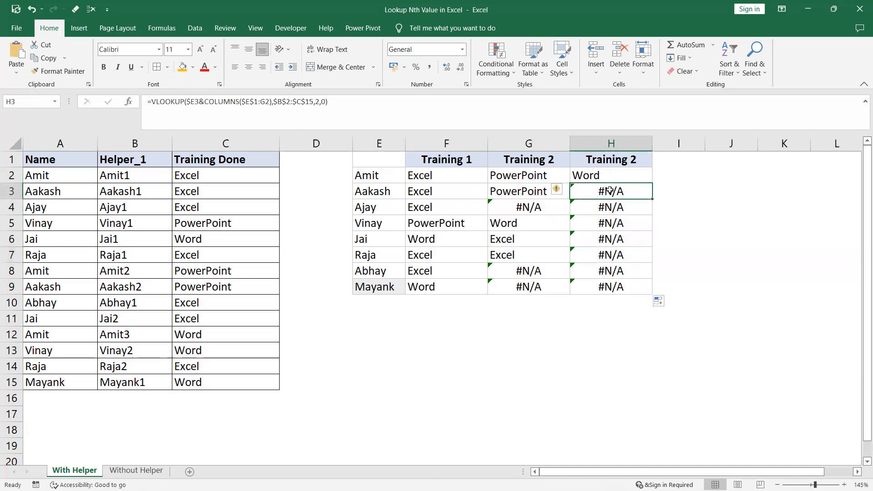
{"action": "left_click", "coordinate": [377, 191]}
{"action": "left_click", "coordinate": [441, 192]}
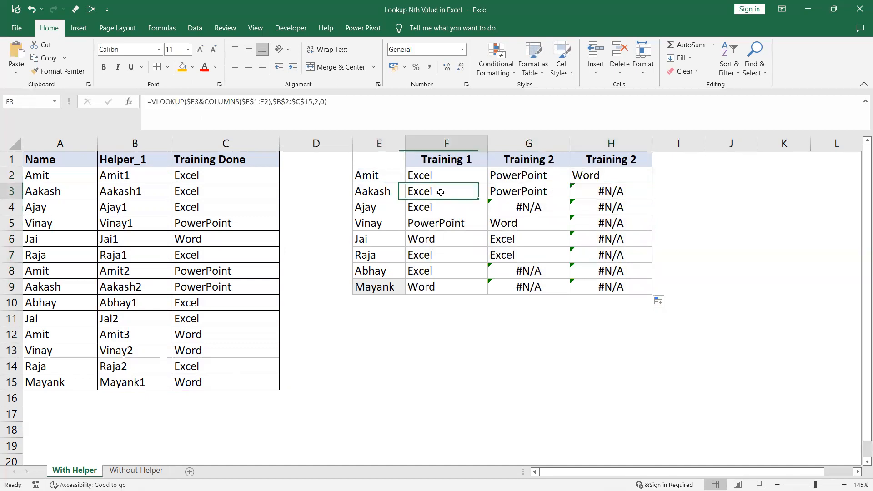
{"action": "left_click", "coordinate": [512, 192]}
{"action": "left_click", "coordinate": [452, 192]}
{"action": "left_click", "coordinate": [514, 194]}
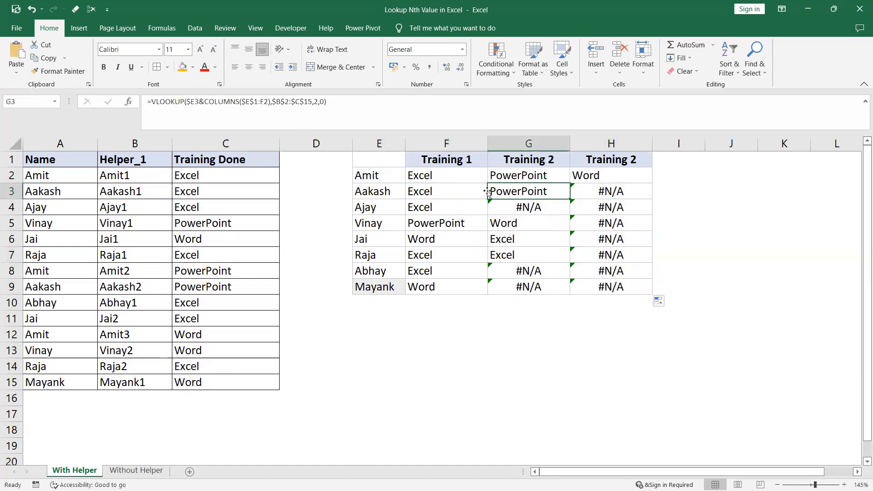
{"action": "left_click_drag", "start_coordinate": [445, 175], "coordinate": [616, 286]}
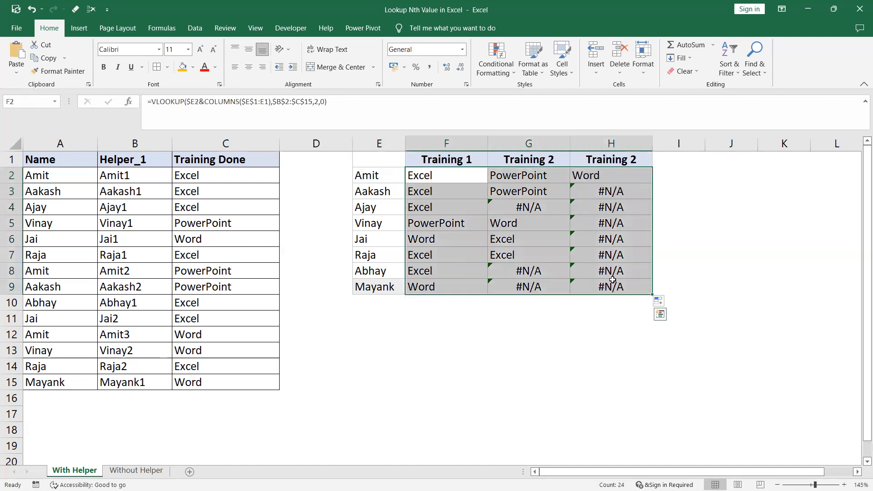
Wrap the VLOOKUP in F2 in IFERROR with an empty string "" as the fallback value.
{"action": "left_click", "coordinate": [436, 177]}
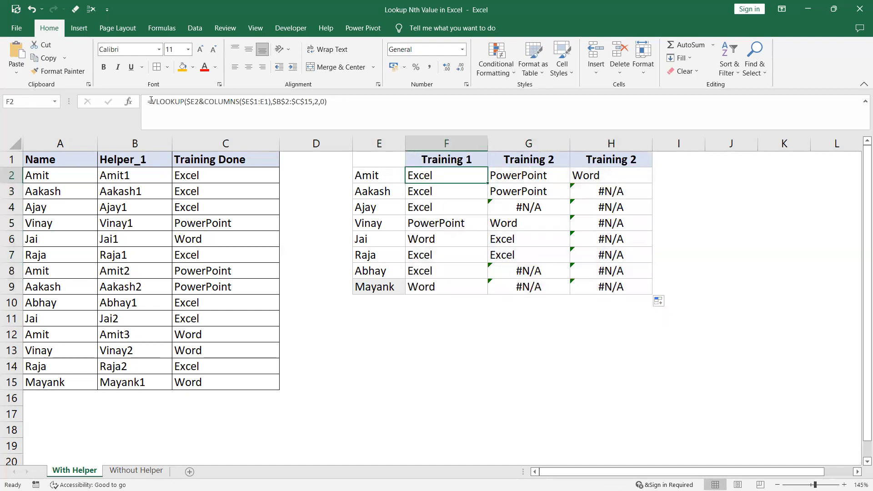
{"action": "left_click", "coordinate": [151, 100]}
{"action": "type", "text": "iferr"}
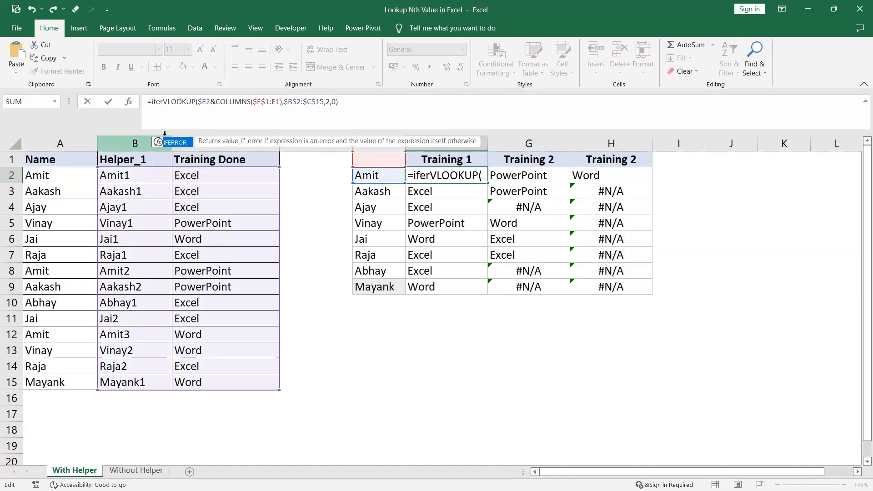
{"action": "double_click", "coordinate": [173, 144]}
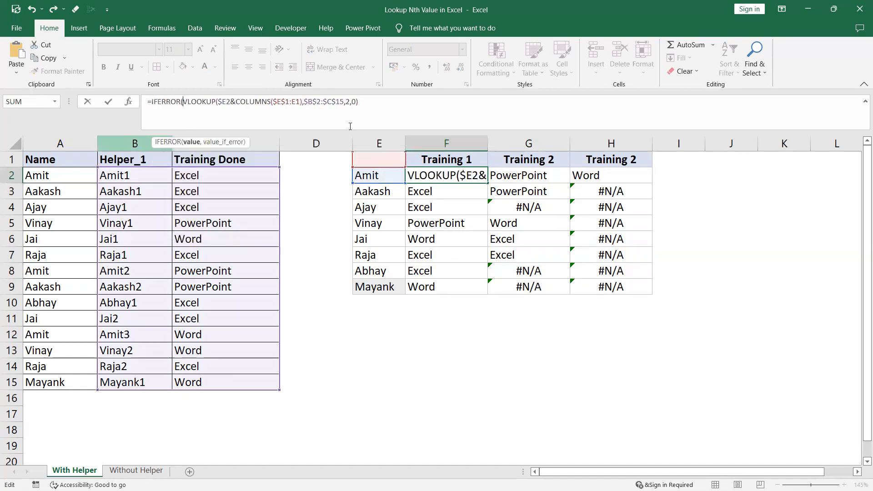
{"action": "left_click", "coordinate": [362, 102]}
{"action": "type", "text": ","}
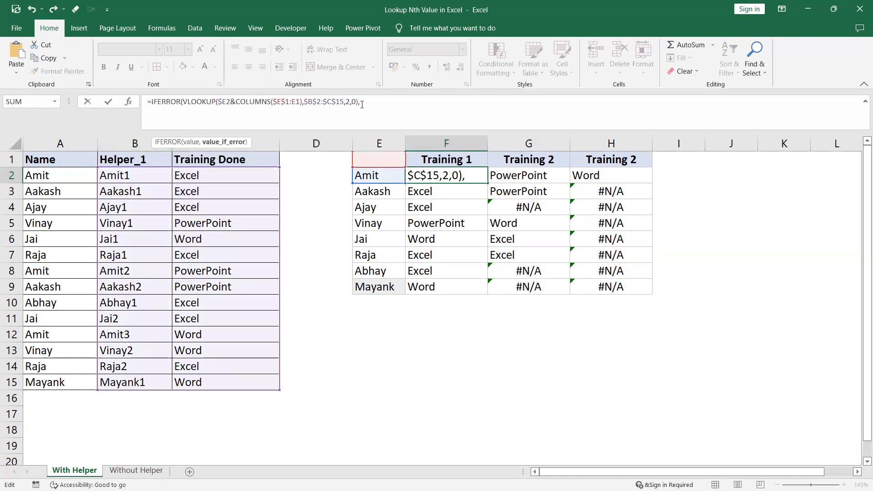
{"action": "type", "text": "\""}
{"action": "key", "text": "Return"}
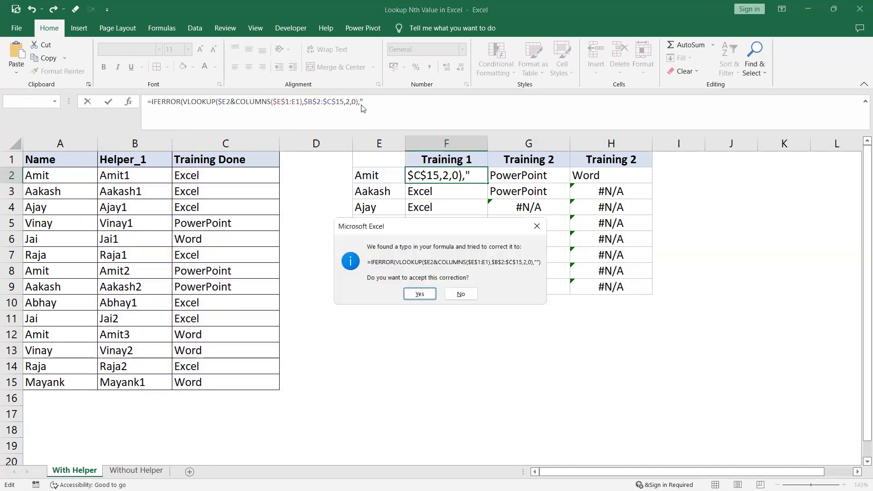
{"action": "left_click", "coordinate": [419, 293]}
{"action": "left_click", "coordinate": [434, 155]}
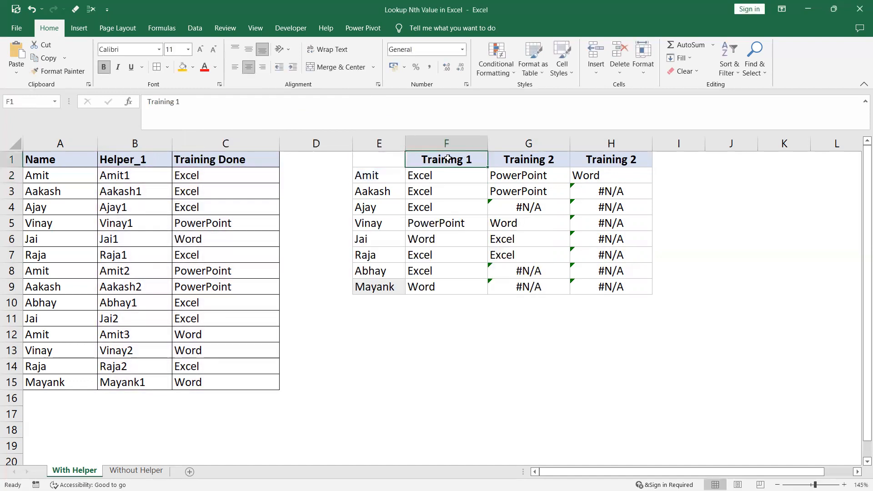
Set the IFERROR fallback text in F2 to "Not Enrolled".
{"action": "left_click", "coordinate": [427, 178]}
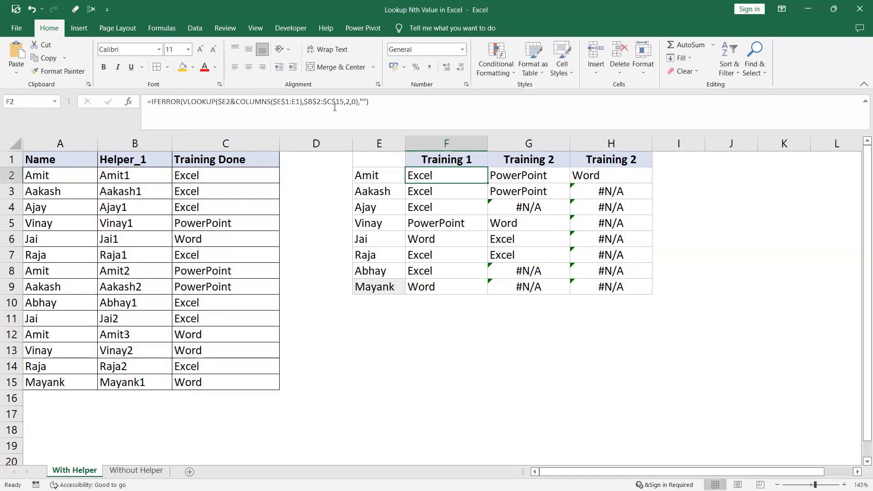
{"action": "left_click", "coordinate": [362, 103]}
{"action": "type", "text": "Not Enrolled"}
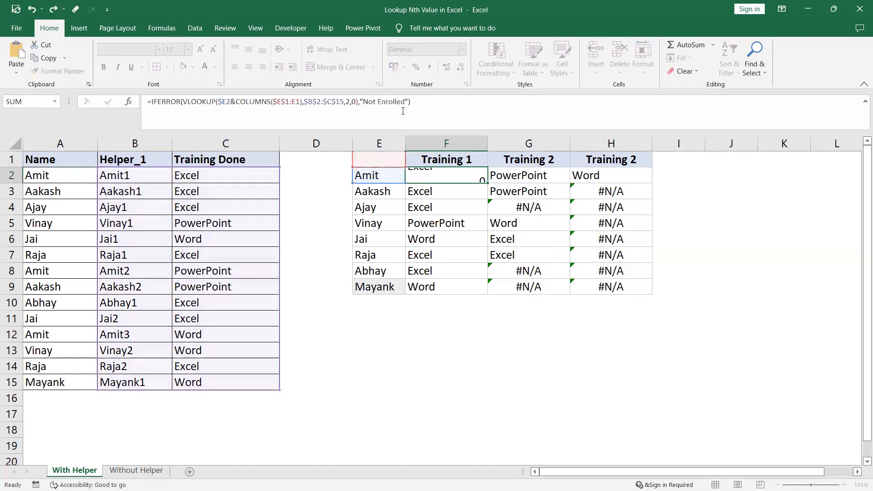
{"action": "key", "text": "ctrl+Return"}
Fill the updated IFERROR formula from F2 through the whole range F2:H9.
{"action": "mouse_move", "coordinate": [471, 178]}
{"action": "left_mouse_down"}
{"action": "mouse_move", "coordinate": [600, 241]}
{"action": "mouse_move", "coordinate": [600, 284]}
{"action": "left_mouse_up"}
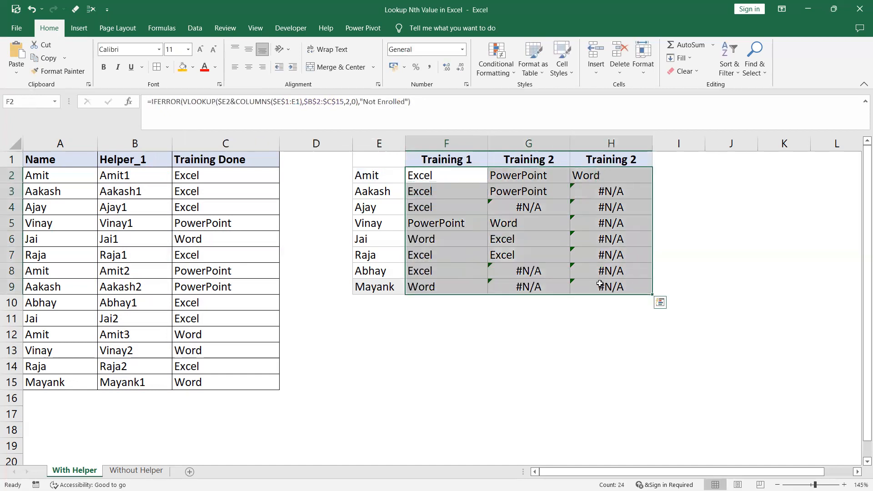
{"action": "key", "text": "ctrl+d"}
{"action": "key", "text": "ctrl+r"}
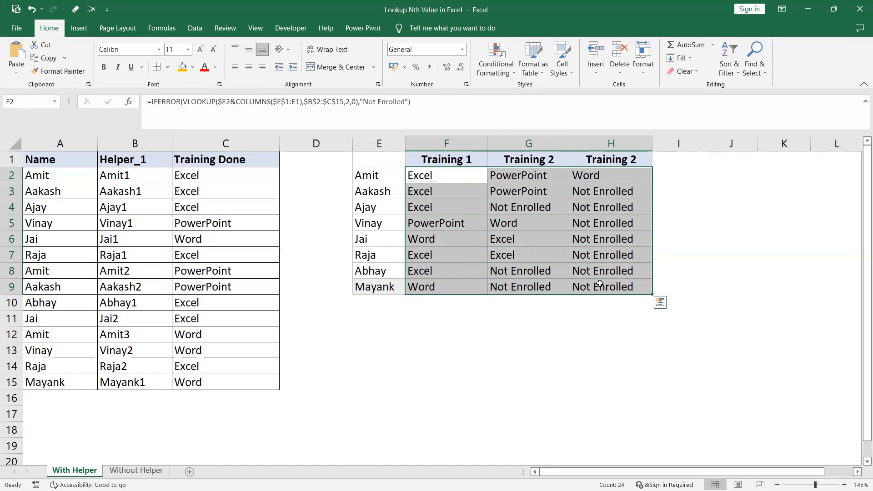
{"action": "left_click_drag", "start_coordinate": [424, 183], "coordinate": [639, 291]}
Replace the IFERROR fallback text in F2 with an empty string "".
{"action": "left_click", "coordinate": [421, 173]}
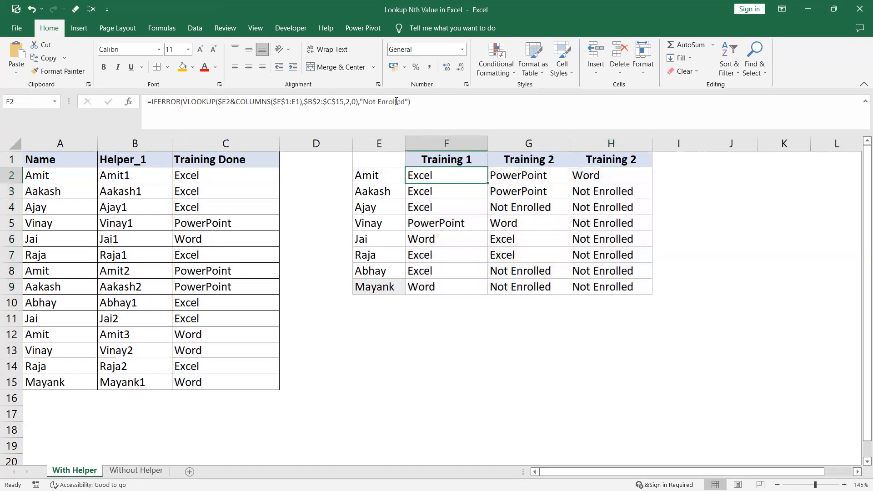
{"action": "left_click", "coordinate": [407, 101]}
{"action": "key", "text": "BackSpace"}
{"action": "key", "text": "BackSpace"}
{"action": "key", "text": "BackSpace"}
{"action": "key", "text": "BackSpace"}
{"action": "key", "text": "BackSpace"}
{"action": "key", "text": "BackSpace"}
{"action": "key", "text": "BackSpace"}
{"action": "key", "text": "BackSpace"}
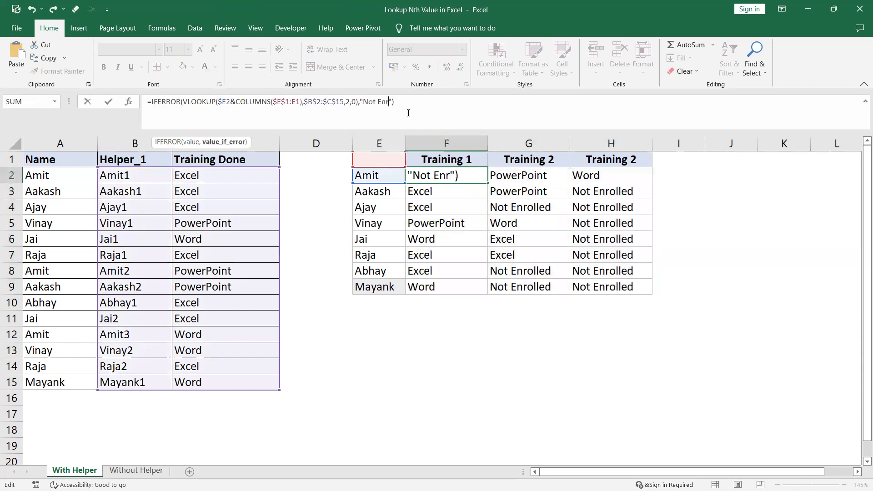
{"action": "key", "text": "BackSpace"}
{"action": "key", "text": "BackSpace"}
{"action": "key", "text": "BackSpace"}
{"action": "key", "text": "BackSpace"}
{"action": "key", "text": "Return"}
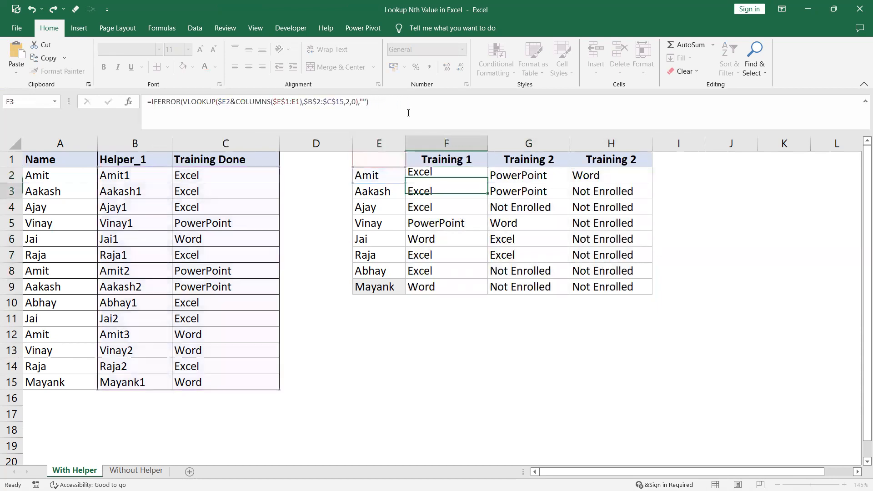
Fill the formula with the empty-string fallback from F2 down and across the range F2:H9.
{"action": "left_click_drag", "start_coordinate": [444, 173], "coordinate": [612, 279]}
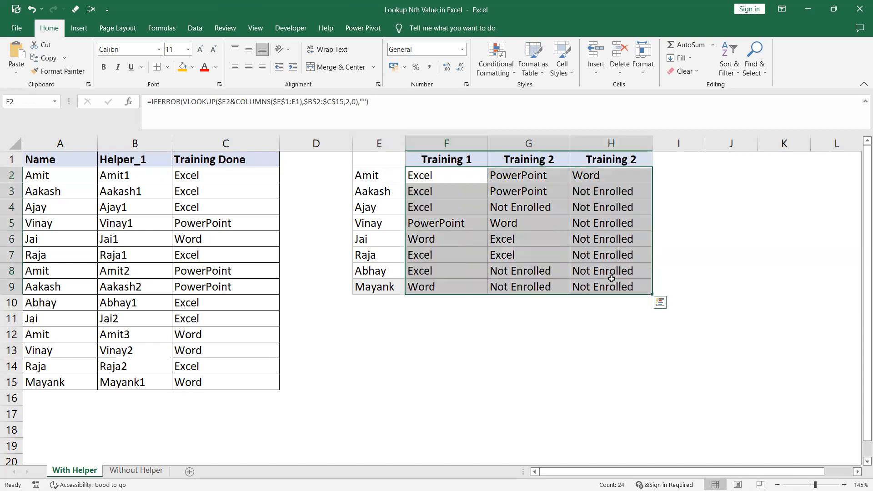
{"action": "key", "text": "ctrl+d"}
{"action": "key", "text": "ctrl+r"}
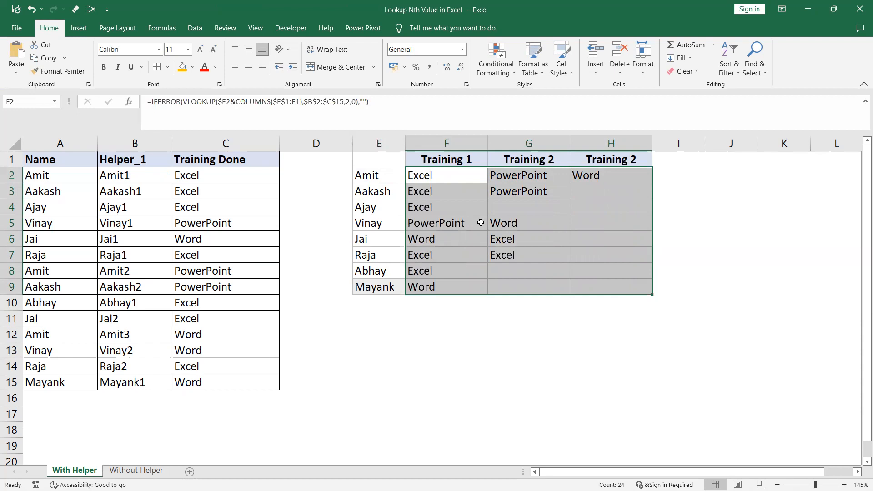
Examine the helper-key formulas in column B and compare the tables on the With Helper and Without Helper sheets.
{"action": "left_click", "coordinate": [122, 207]}
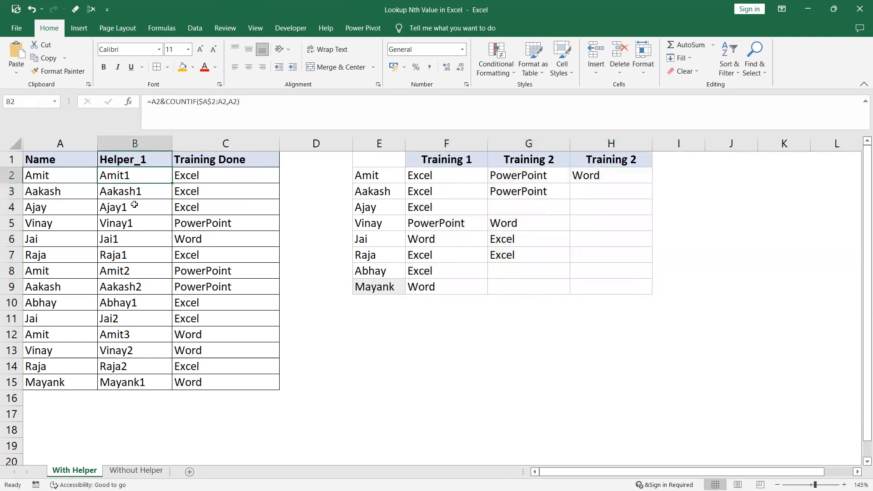
{"action": "left_click", "coordinate": [133, 226]}
{"action": "left_click", "coordinate": [136, 177]}
{"action": "left_click", "coordinate": [137, 205]}
{"action": "left_click", "coordinate": [139, 228]}
{"action": "left_click", "coordinate": [429, 247]}
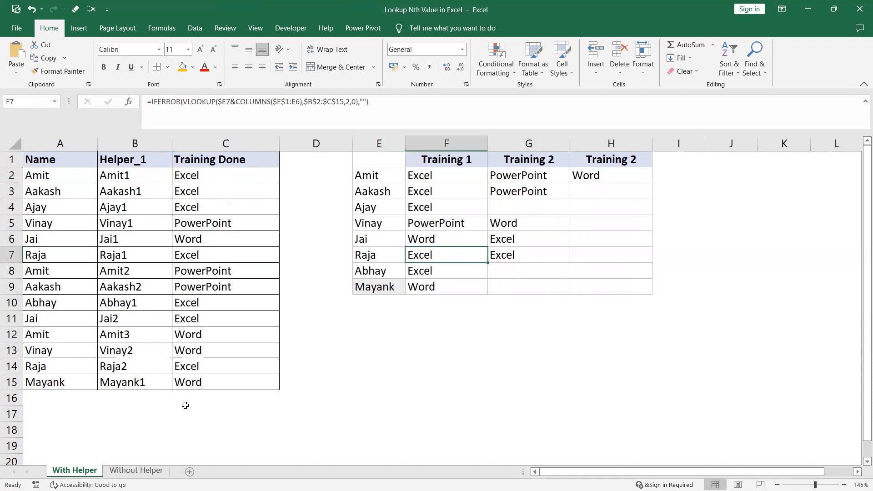
{"action": "left_click", "coordinate": [136, 471]}
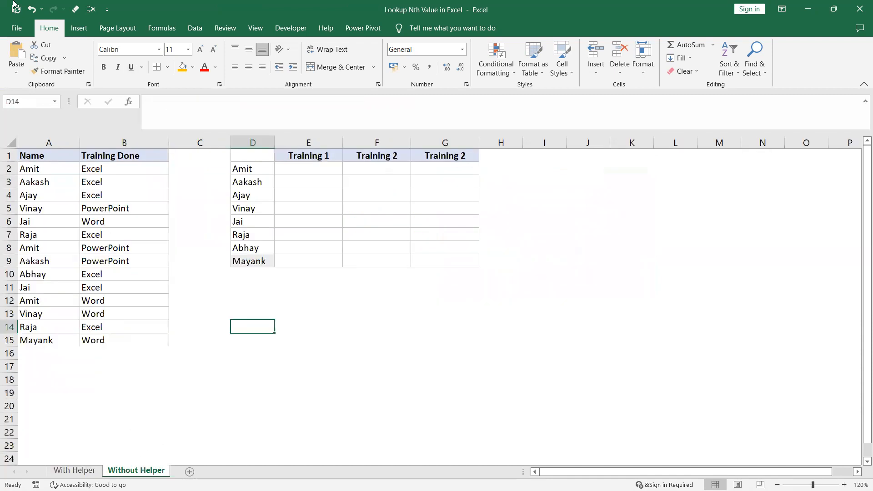
{"action": "left_click", "coordinate": [44, 142]}
{"action": "left_click_drag", "start_coordinate": [117, 153], "coordinate": [134, 157]}
{"action": "left_click_drag", "start_coordinate": [240, 155], "coordinate": [445, 260]}
{"action": "left_click", "coordinate": [78, 471]}
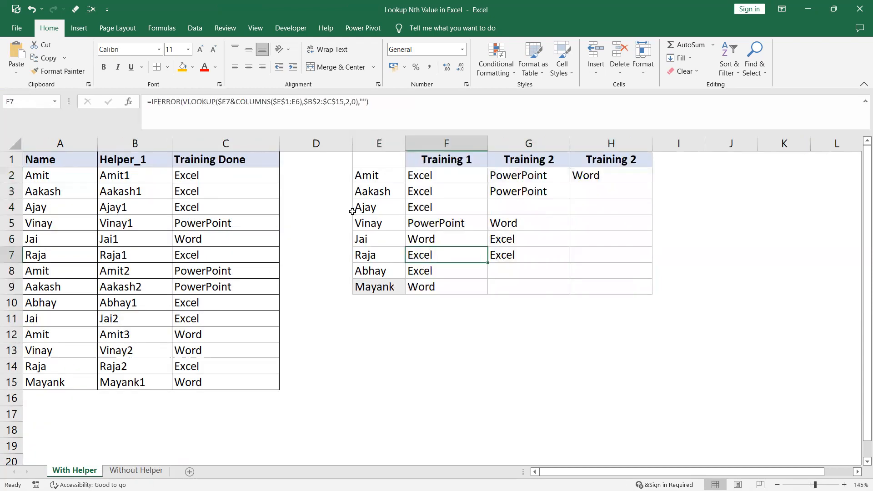
{"action": "left_click", "coordinate": [503, 220]}
On the Without Helper sheet, enter =($A$2:$A$15=$D2) in E2 to compare the name list with the lookup name.
{"action": "left_click", "coordinate": [136, 470]}
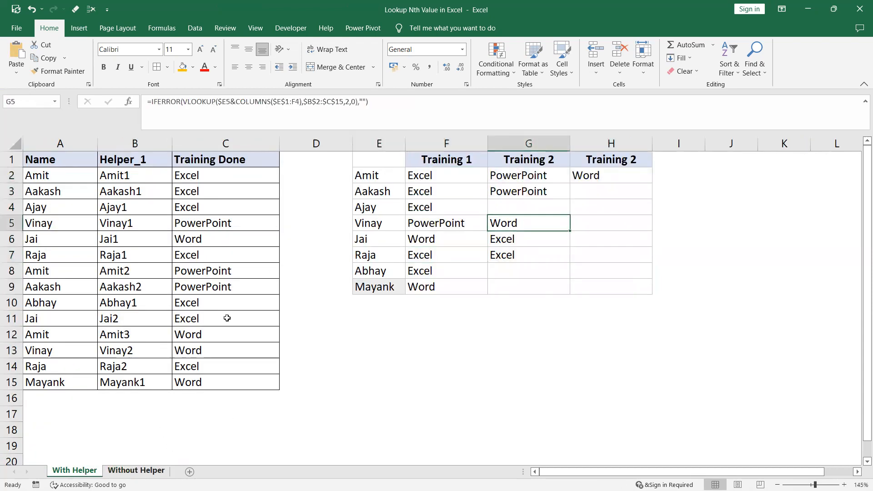
{"action": "left_click", "coordinate": [293, 169]}
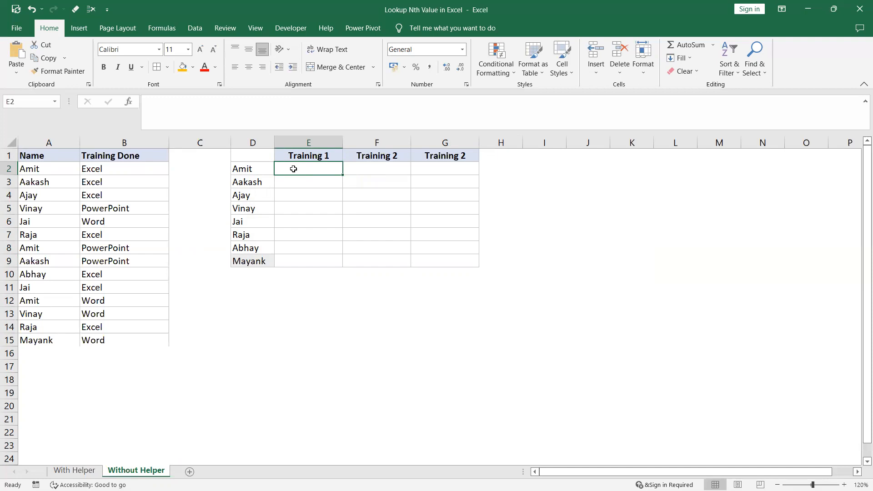
{"action": "type", "text": "="}
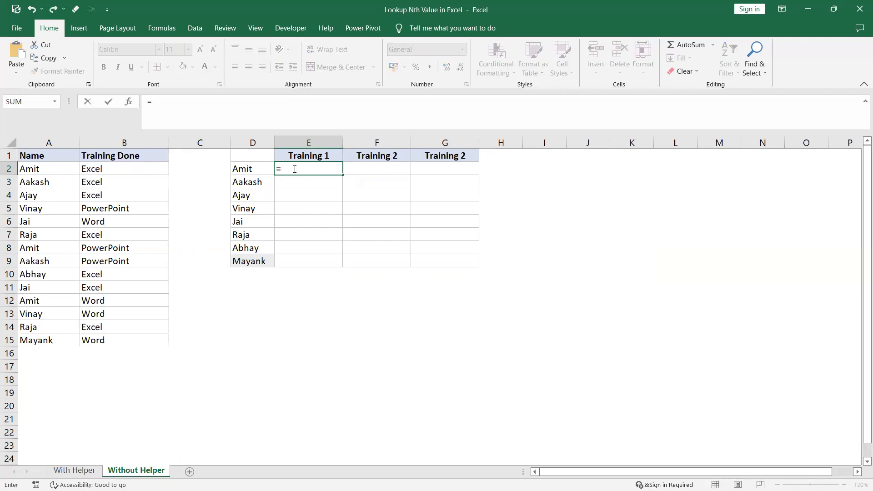
{"action": "left_click_drag", "start_coordinate": [60, 168], "coordinate": [57, 339]}
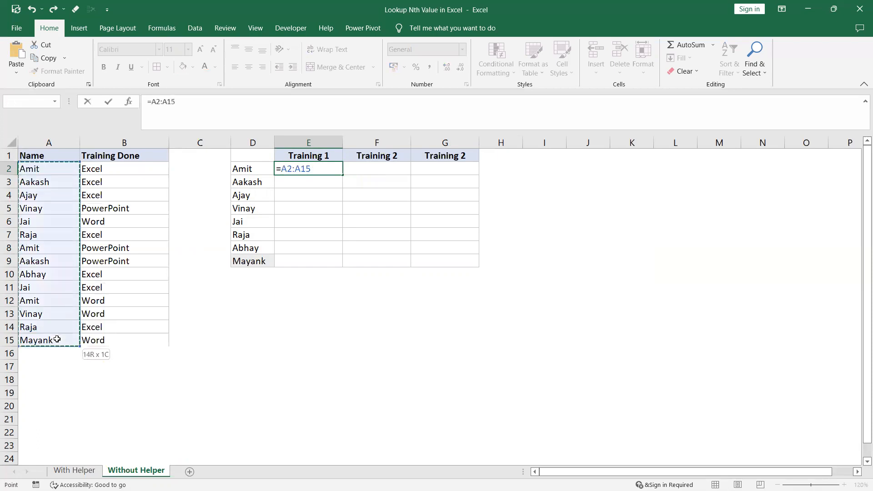
{"action": "key", "text": "F4"}
{"action": "type", "text": "="}
{"action": "left_click", "coordinate": [240, 170]}
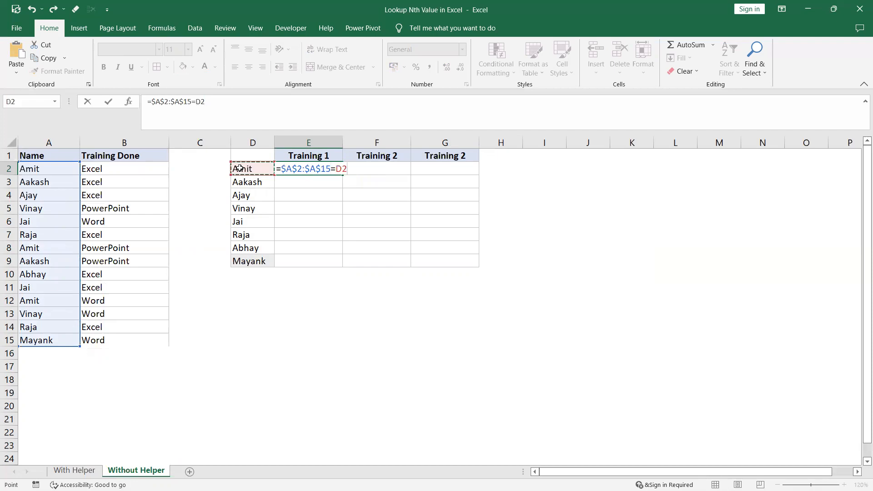
{"action": "key", "text": "F4"}
{"action": "key", "text": "F4"}
{"action": "key", "text": "F4"}
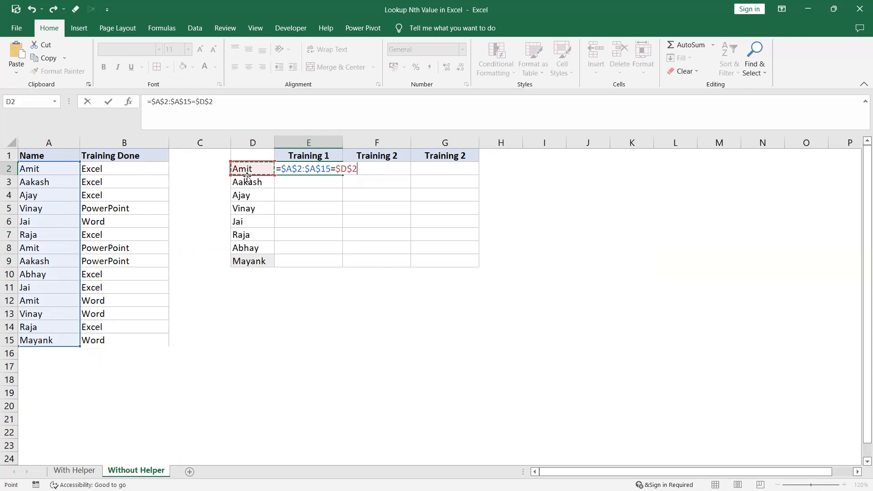
{"action": "left_click", "coordinate": [153, 102]}
{"action": "type", "text": "("}
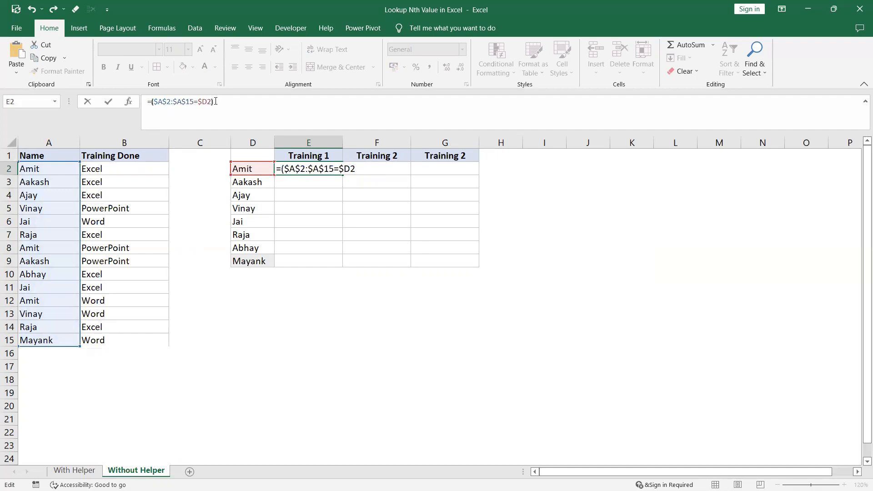
{"action": "key", "text": "Return"}
Evaluate the comparison ($A$2:$A$15=$D2) inside E2's formula to inspect its array, then discard the evaluation.
{"action": "left_click", "coordinate": [290, 170]}
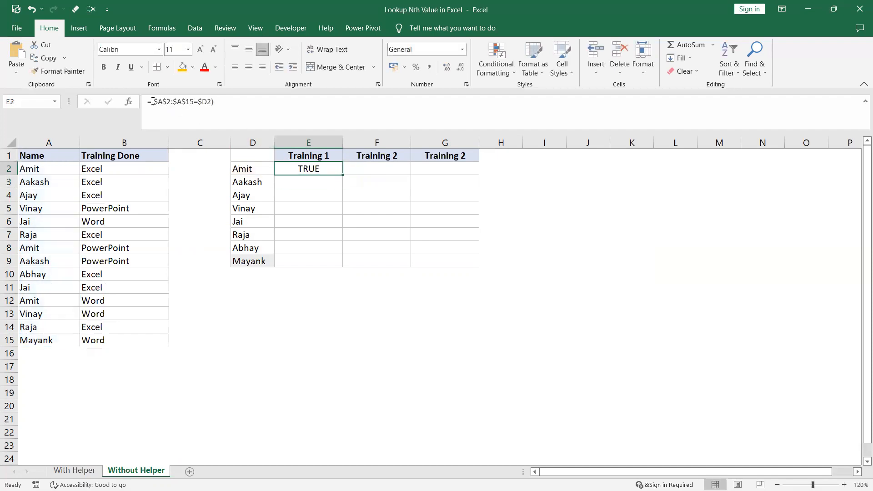
{"action": "left_click_drag", "start_coordinate": [152, 101], "coordinate": [240, 100]}
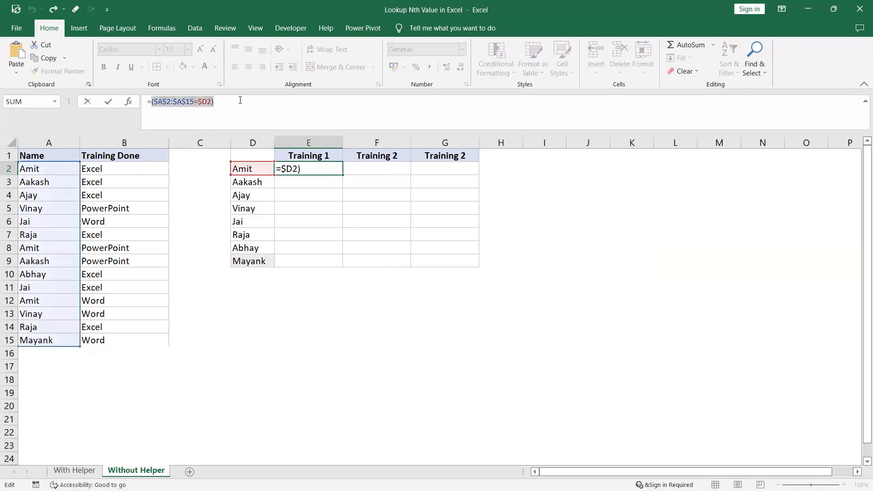
{"action": "key", "text": "F9"}
{"action": "key", "text": "Escape"}
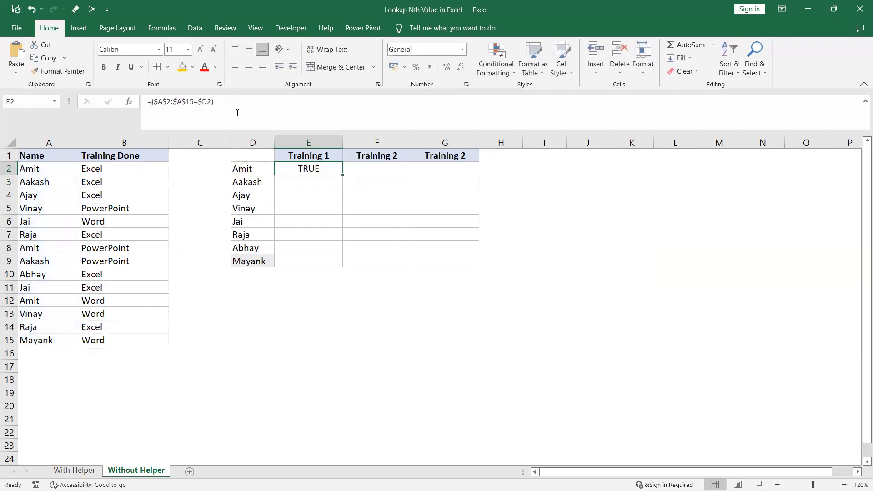
Convert the comparison in E2 to ones and zeros with a double negative: =(--($A$2:$A$15=$D2)).
{"action": "left_click", "coordinate": [153, 102]}
{"action": "type", "text": "(--"}
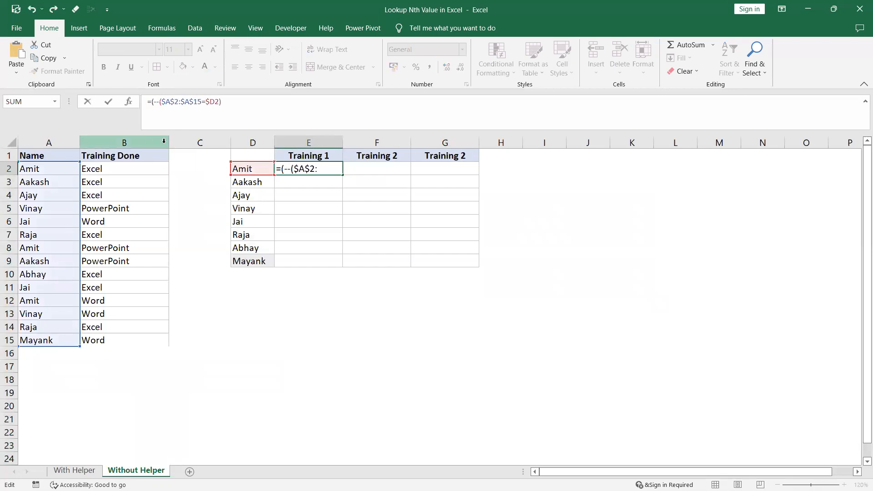
{"action": "left_click", "coordinate": [243, 100]}
{"action": "type", "text": ")"}
{"action": "key", "text": "Return"}
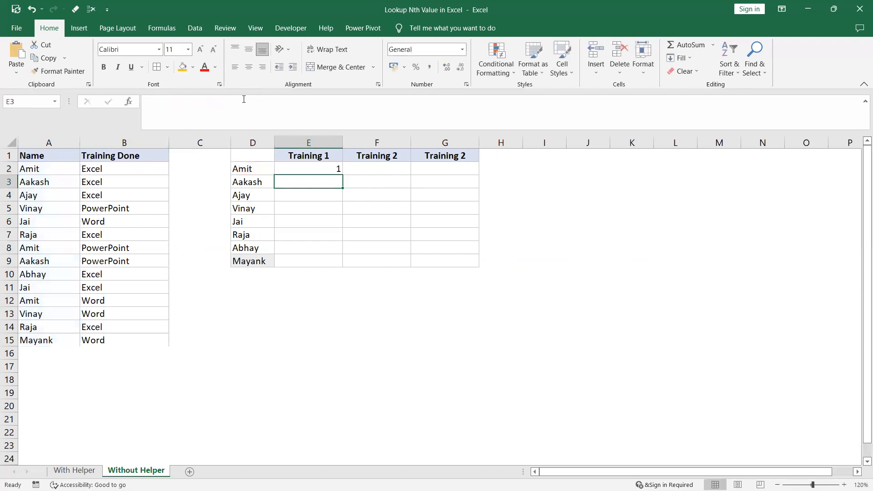
{"action": "left_click", "coordinate": [305, 168]}
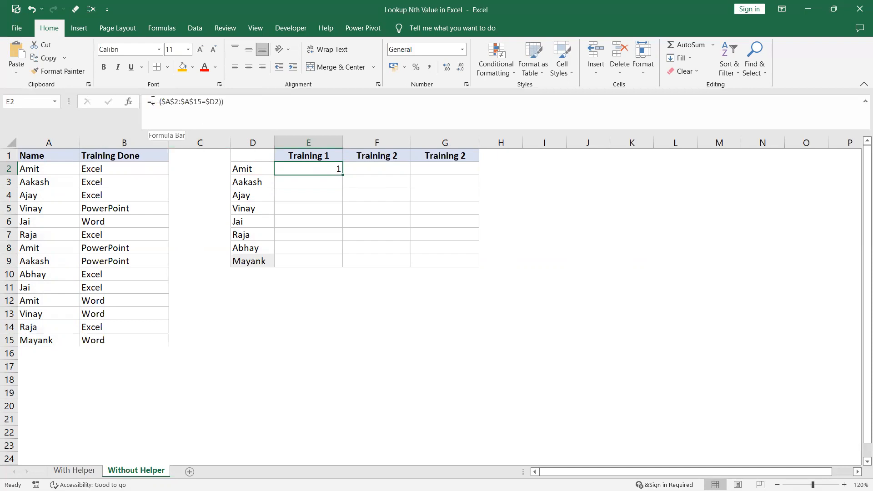
Enter the division example =1/0 in the empty cell L6.
{"action": "left_click", "coordinate": [663, 219]}
{"action": "type", "text": "=1/"}
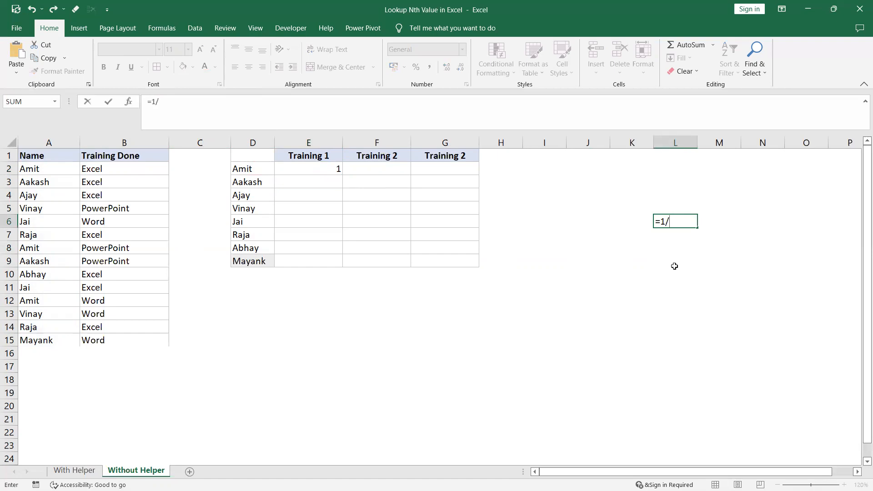
{"action": "key", "text": "Return"}
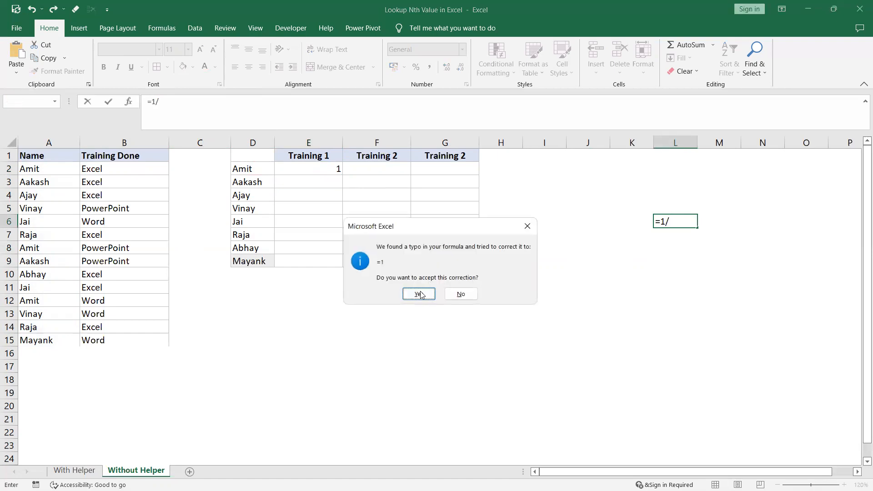
{"action": "left_click", "coordinate": [418, 294]}
{"action": "key", "text": "F2"}
{"action": "type", "text": "/0"}
{"action": "key", "text": "Return"}
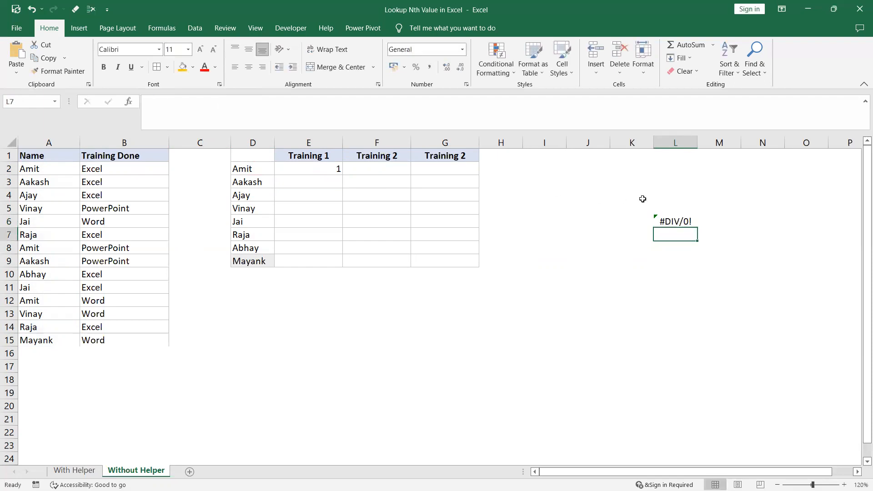
Evaluate the double-negated comparison in E2 to inspect its numeric array, leaving the formula as it is.
{"action": "left_click", "coordinate": [321, 167]}
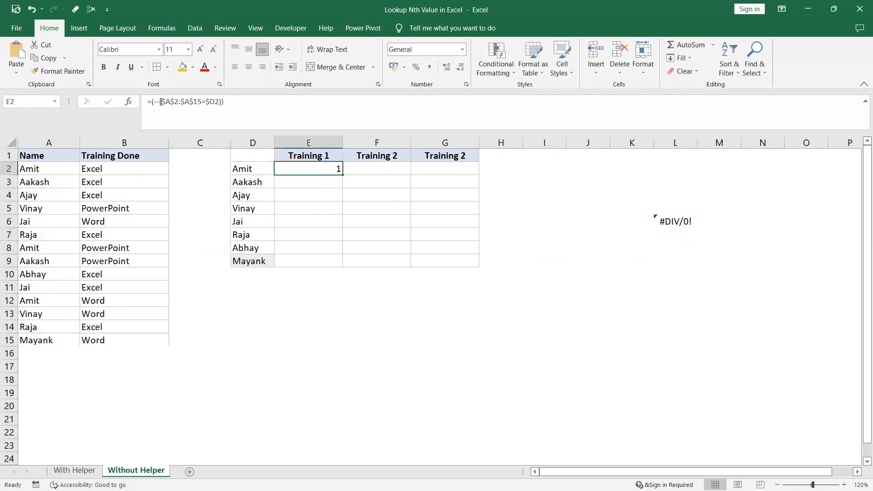
{"action": "left_click_drag", "start_coordinate": [151, 101], "coordinate": [264, 97]}
{"action": "key", "text": "F9"}
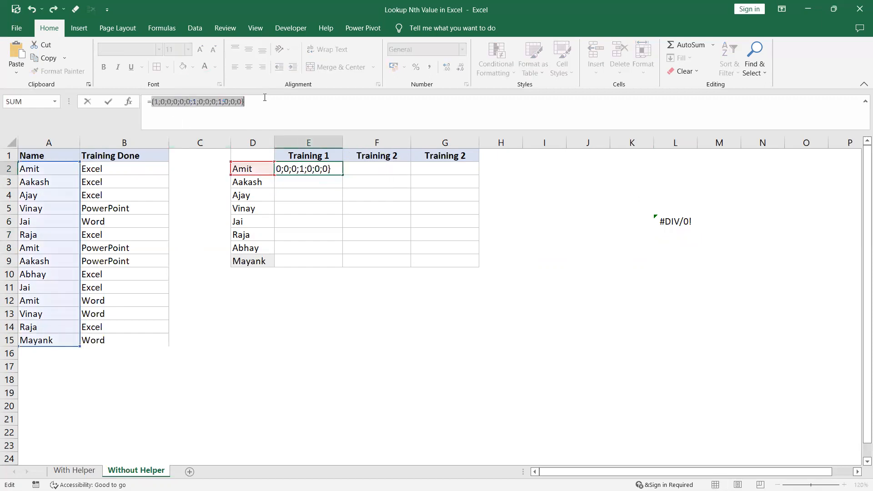
{"action": "key", "text": "Escape"}
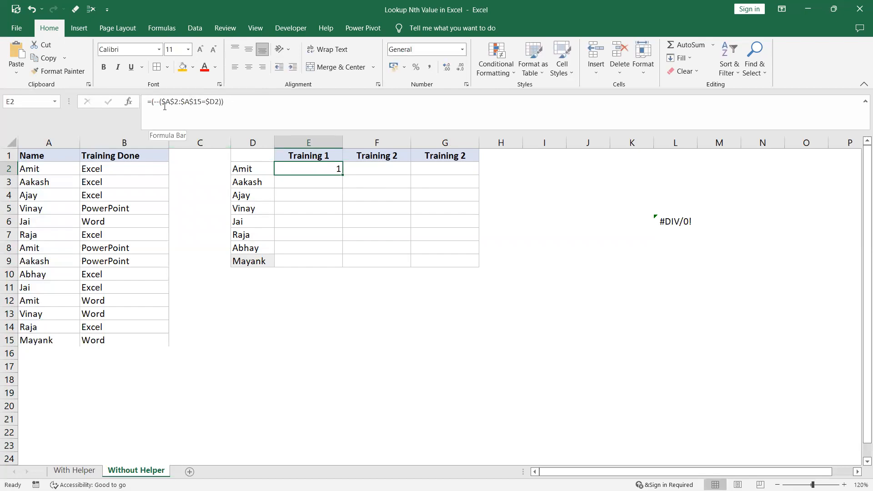
Change the formula in E2 to =ROW($A$2:$A$15)-1/(--($A$2:$A$15=$D2)), dividing by the match array.
{"action": "left_click_drag", "start_coordinate": [152, 101], "coordinate": [258, 101]}
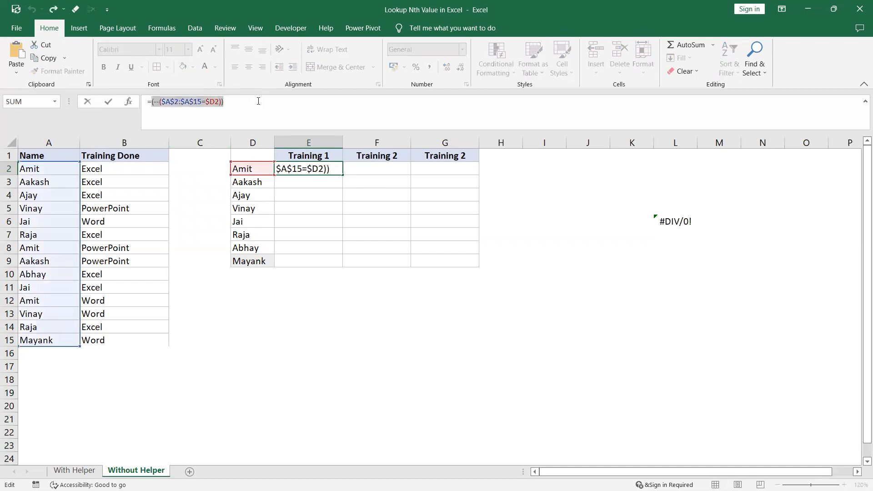
{"action": "key", "text": "BackSpace"}
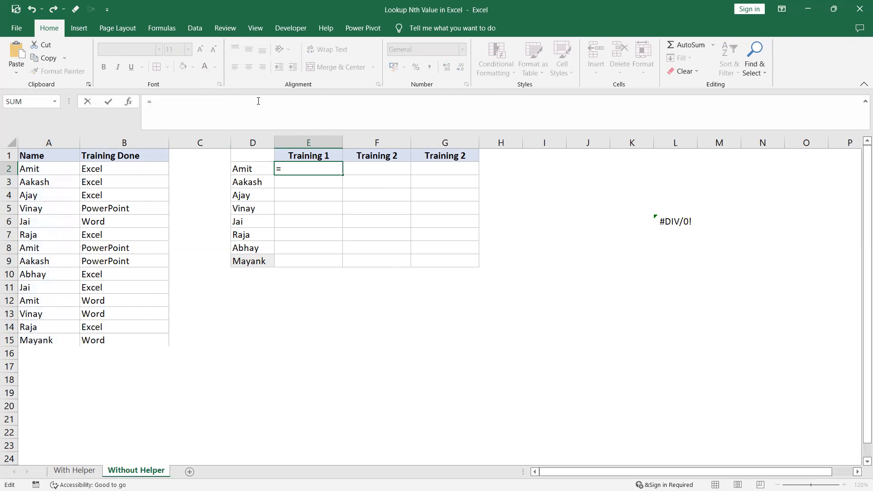
{"action": "type", "text": "row("}
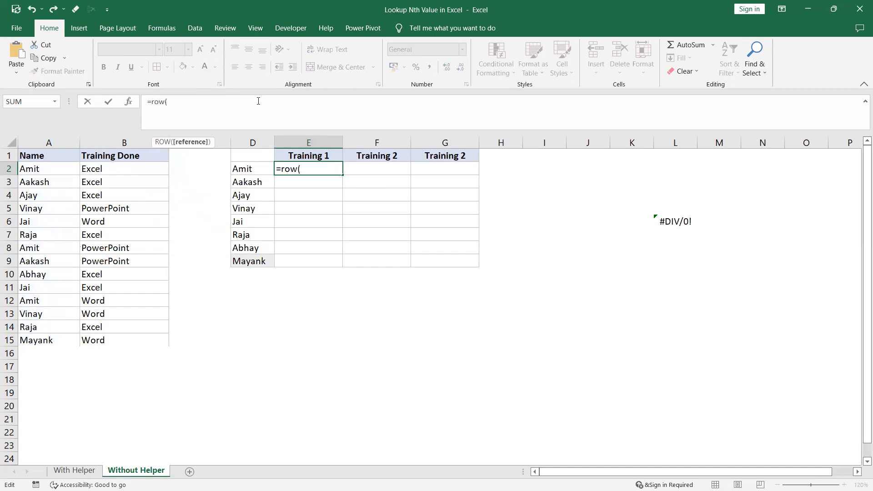
{"action": "left_click_drag", "start_coordinate": [57, 168], "coordinate": [57, 337]}
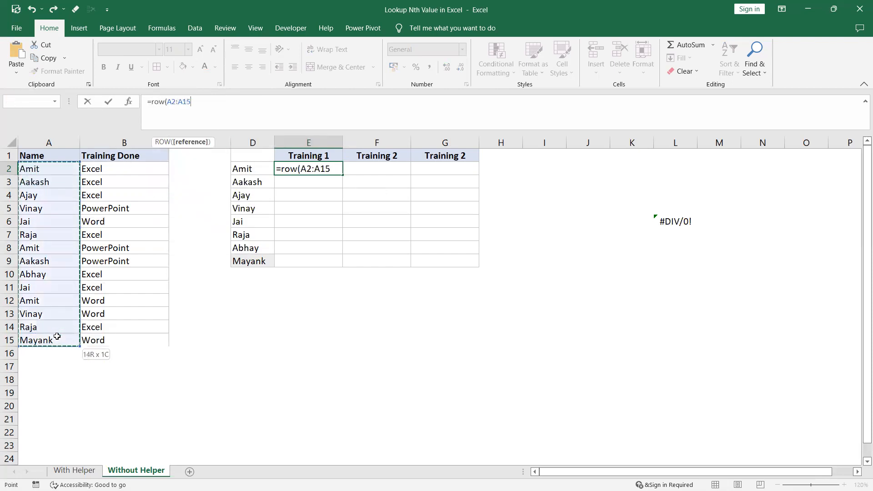
{"action": "key", "text": "F4"}
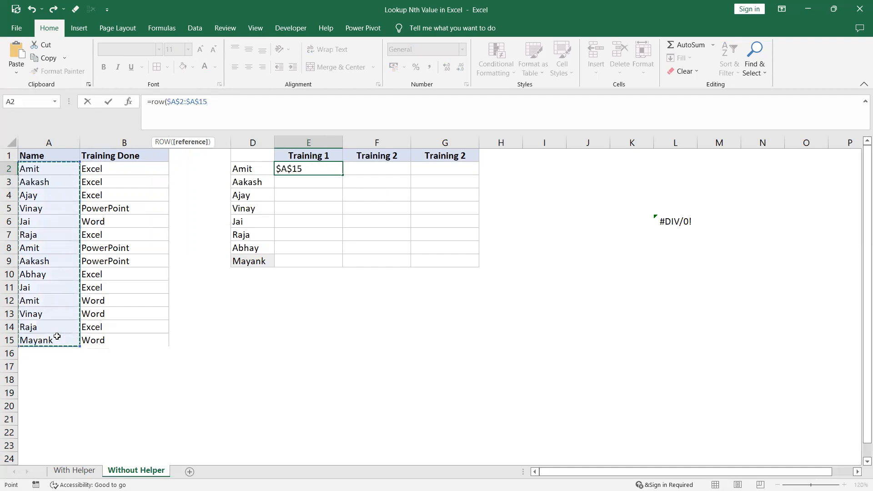
{"action": "type", "text": ")-1/"}
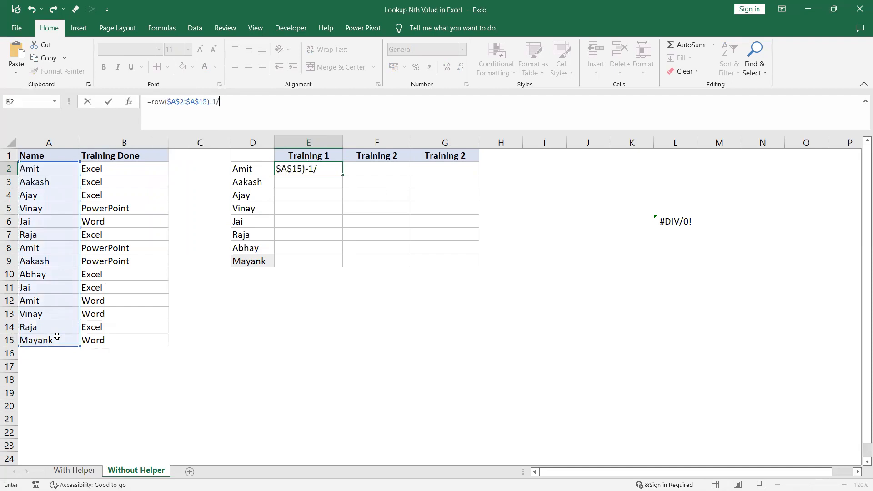
{"action": "type", "text": "(--($A$2:$A$15=$D2))"}
{"action": "key", "text": "Return"}
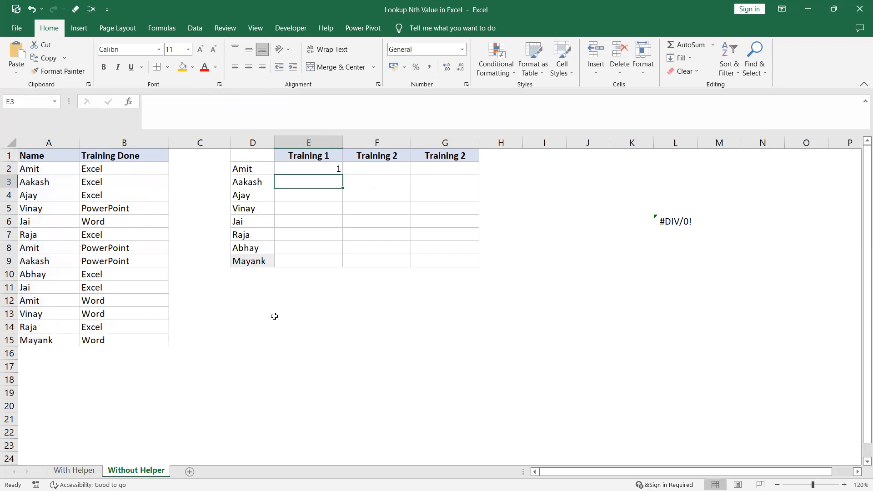
{"action": "left_click", "coordinate": [310, 169]}
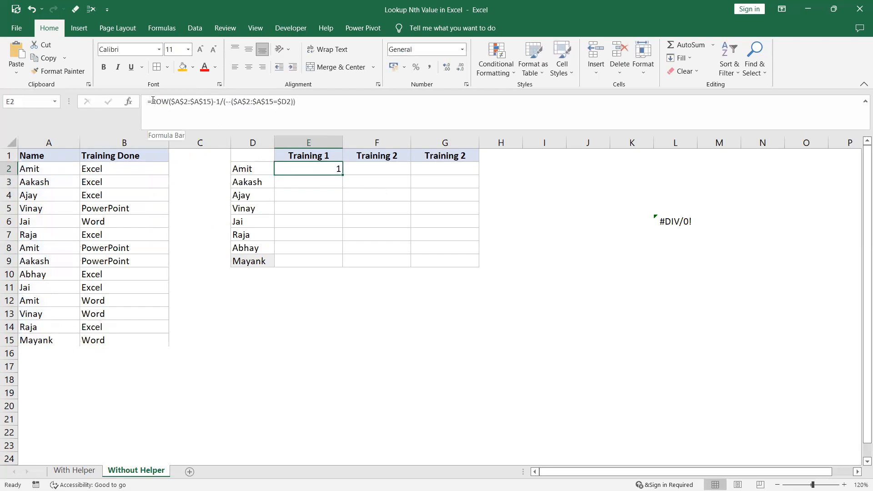
Bracket the row calculation and the whole division in E2: =((ROW($A$2:$A$15)-1)/(--($A$2:$A$15=$D2))).
{"action": "left_click", "coordinate": [162, 125]}
{"action": "type", "text": "("}
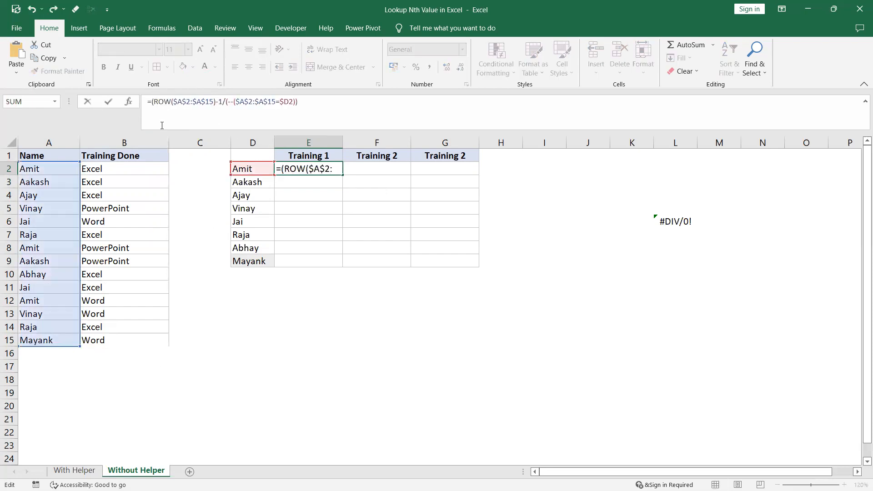
{"action": "left_click", "coordinate": [221, 101]}
{"action": "type", "text": ")"}
{"action": "left_click", "coordinate": [153, 102]}
{"action": "type", "text": "("}
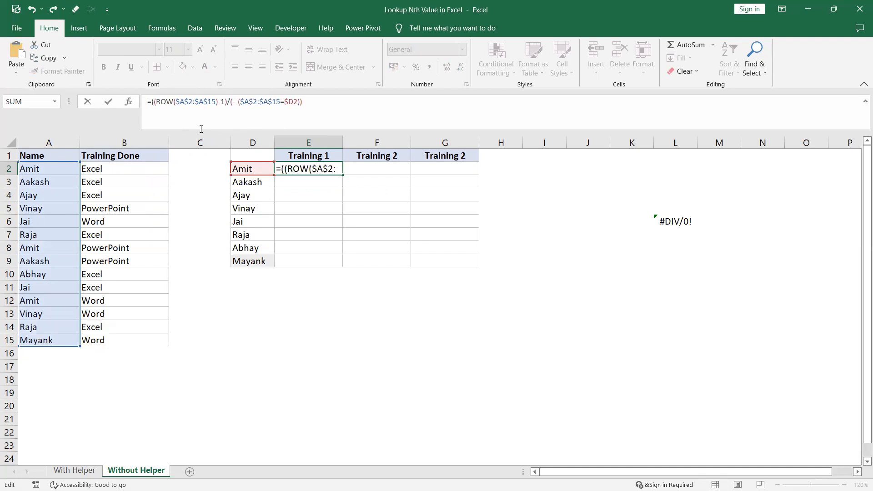
{"action": "left_click", "coordinate": [321, 104]}
{"action": "type", "text": ")"}
Evaluate the whole bracketed division in E2 to inspect its array, leaving the formula as it is.
{"action": "left_click_drag", "start_coordinate": [321, 104], "coordinate": [150, 102]}
{"action": "key", "text": "ctrl+c"}
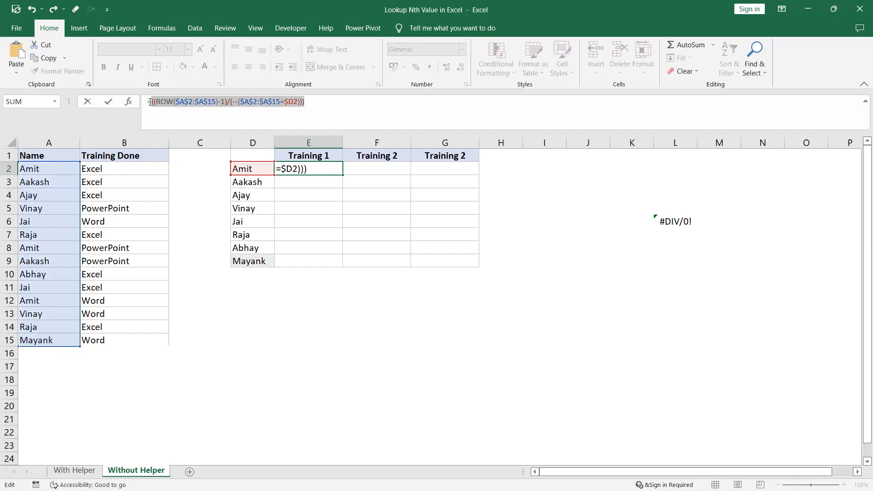
{"action": "key", "text": "F9"}
{"action": "key", "text": "Escape"}
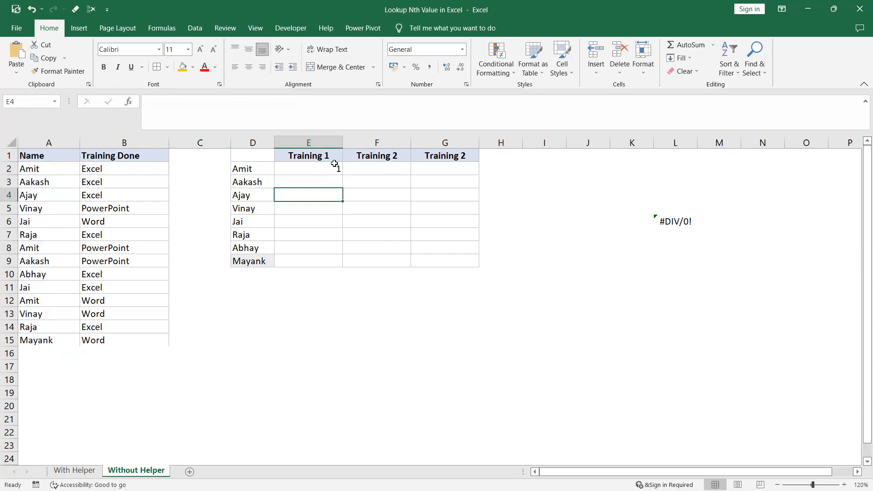
Replace E2 with the start of an AGGREGATE formula using function 15 (SMALL), option 6 and the array ((ROW($A$2:$A$15)-1)/(--($A$2:$A$15=$D2))).
{"action": "key", "text": "Delete"}
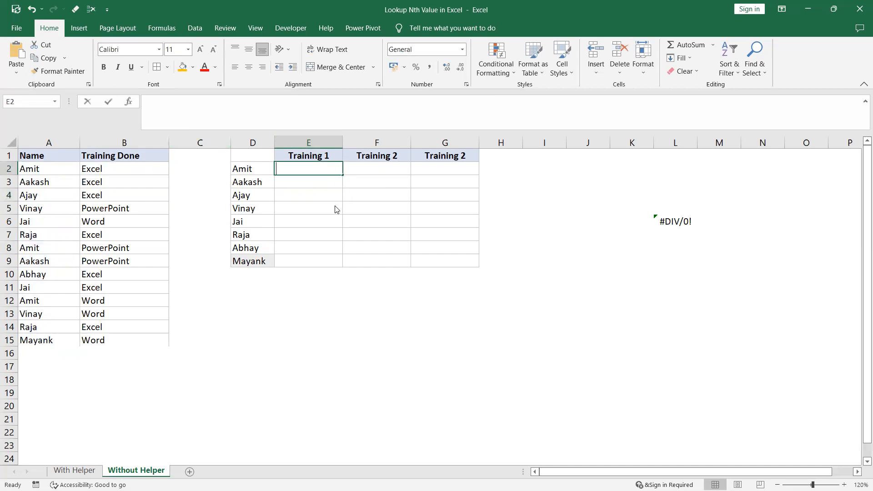
{"action": "type", "text": "=aggre"}
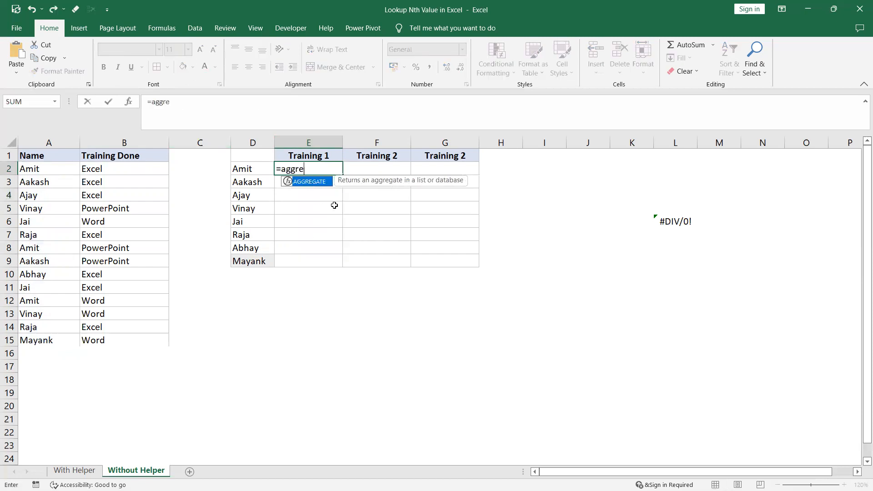
{"action": "double_click", "coordinate": [321, 182]}
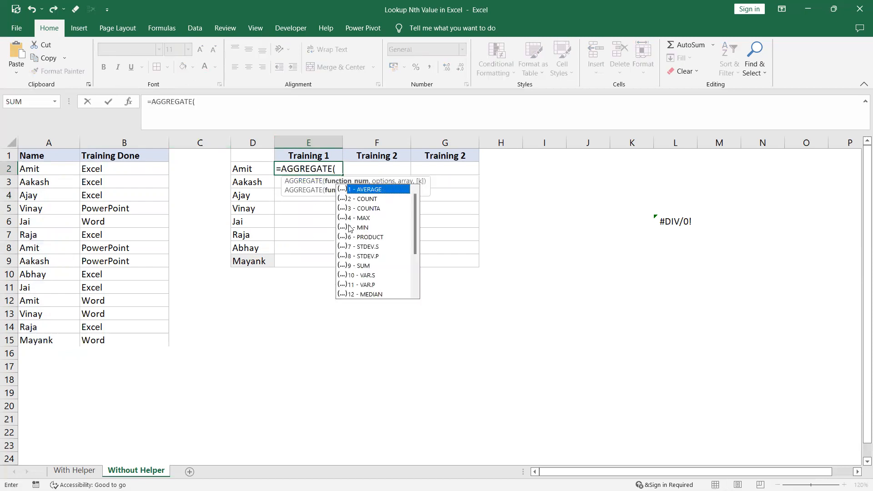
{"action": "left_click", "coordinate": [415, 294]}
{"action": "left_click", "coordinate": [415, 294]}
{"action": "left_click", "coordinate": [415, 294]}
{"action": "left_click", "coordinate": [415, 295]}
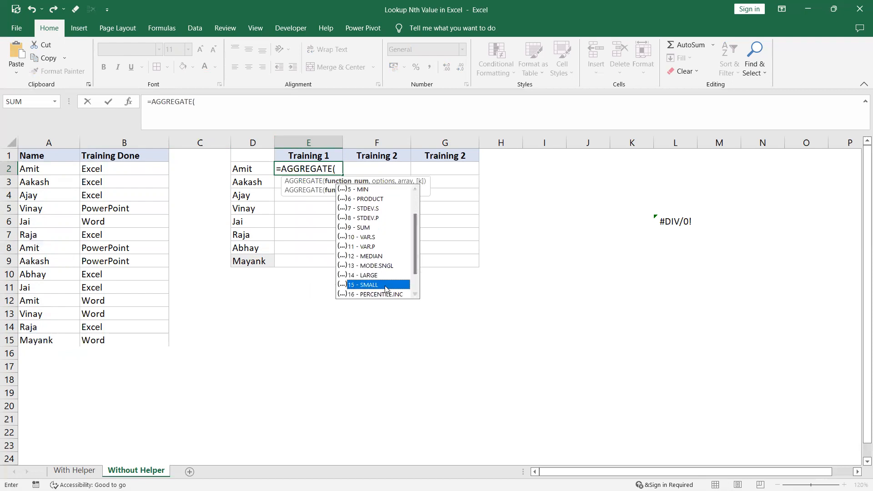
{"action": "double_click", "coordinate": [375, 285]}
{"action": "type", "text": ","}
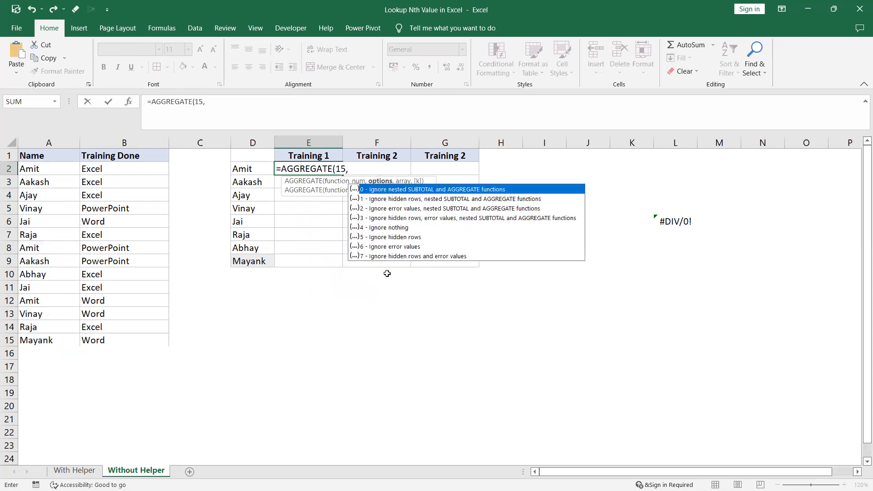
{"action": "double_click", "coordinate": [407, 258]}
{"action": "type", "text": ","}
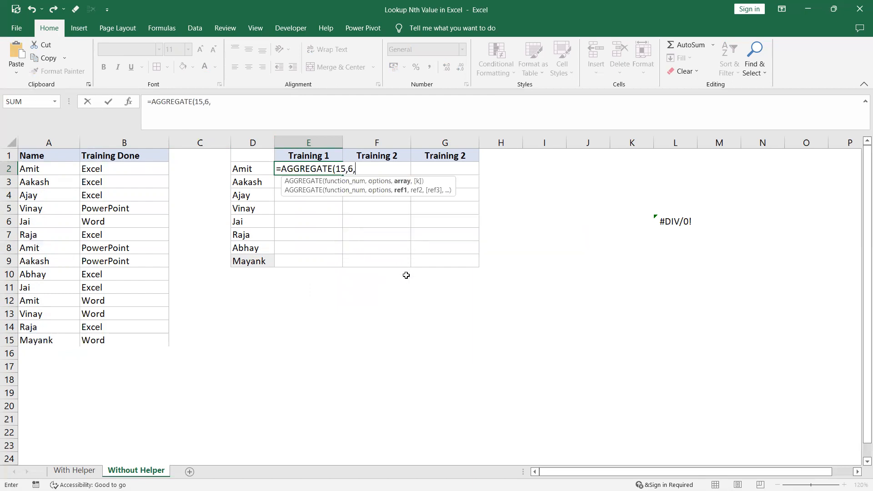
{"action": "key", "text": "ctrl+v"}
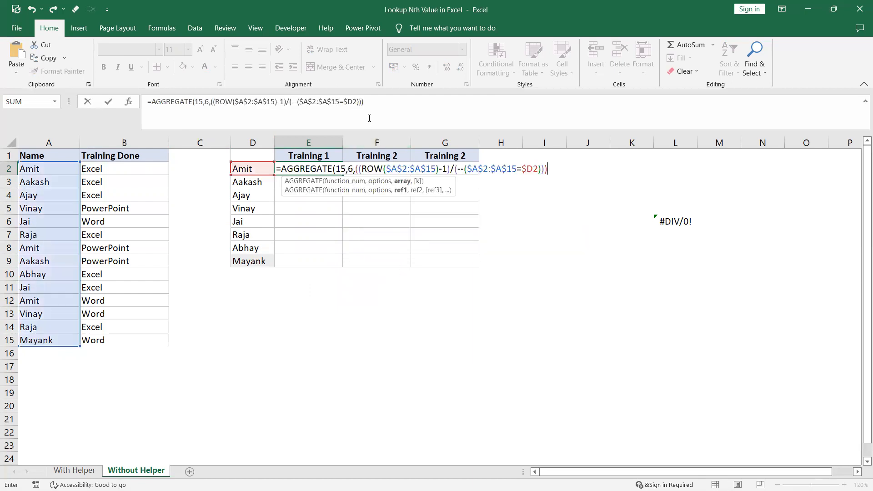
Complete the AGGREGATE formula in E2 with COLUMNS($D$1:D1) as its k argument.
{"action": "left_click", "coordinate": [372, 102]}
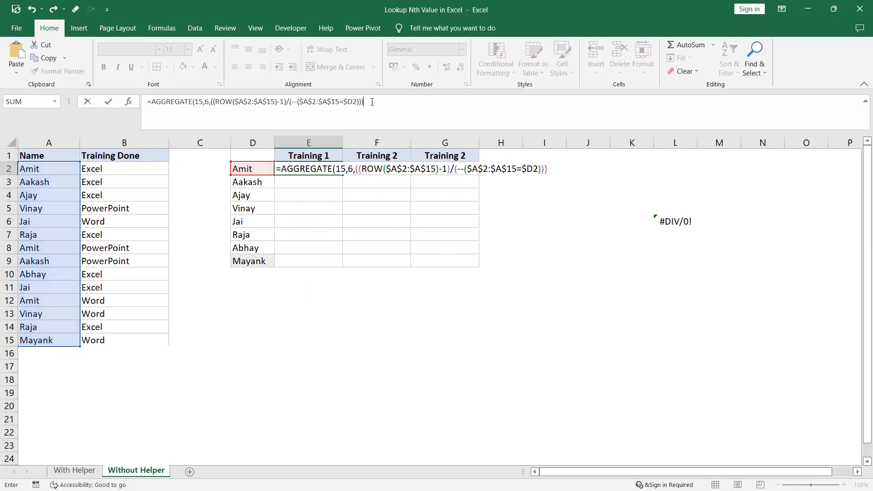
{"action": "type", "text": ","}
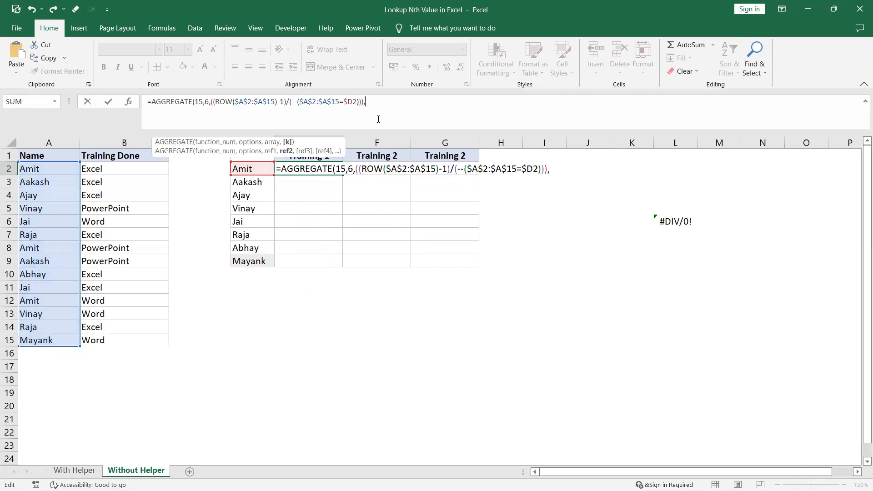
{"action": "type", "text": "columns("}
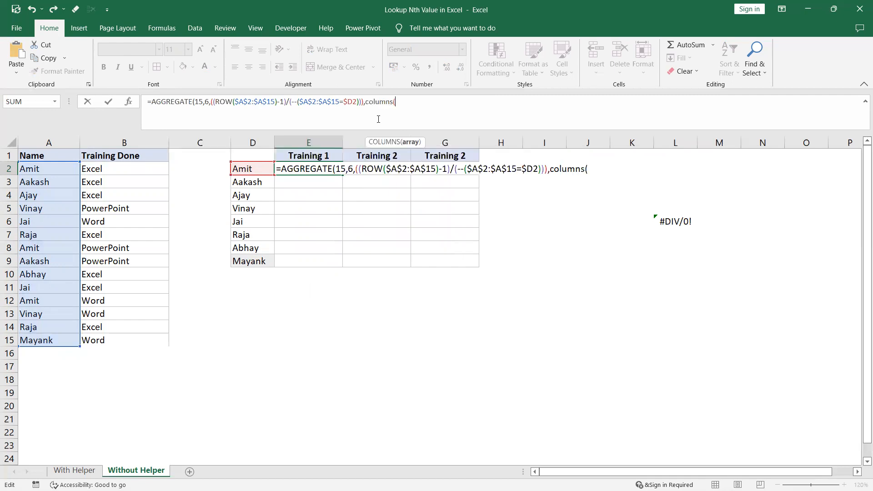
{"action": "left_click", "coordinate": [269, 154]}
{"action": "key", "text": "F8"}
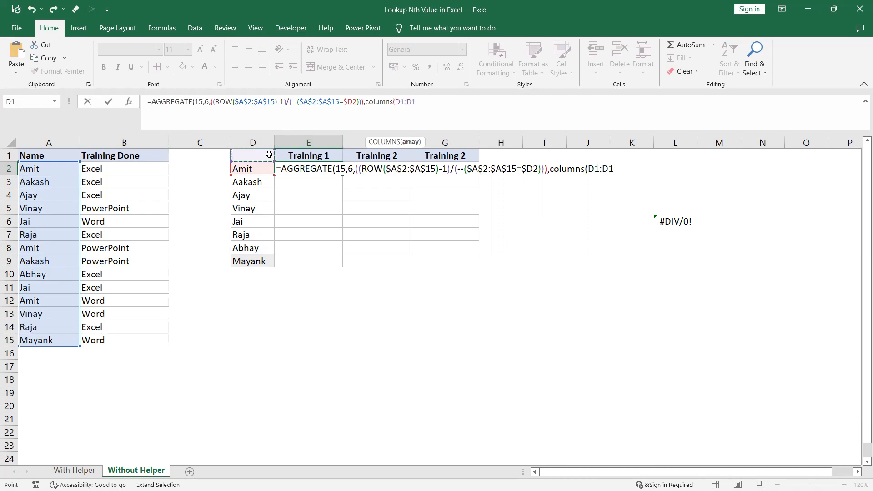
{"action": "type", "text": ")"}
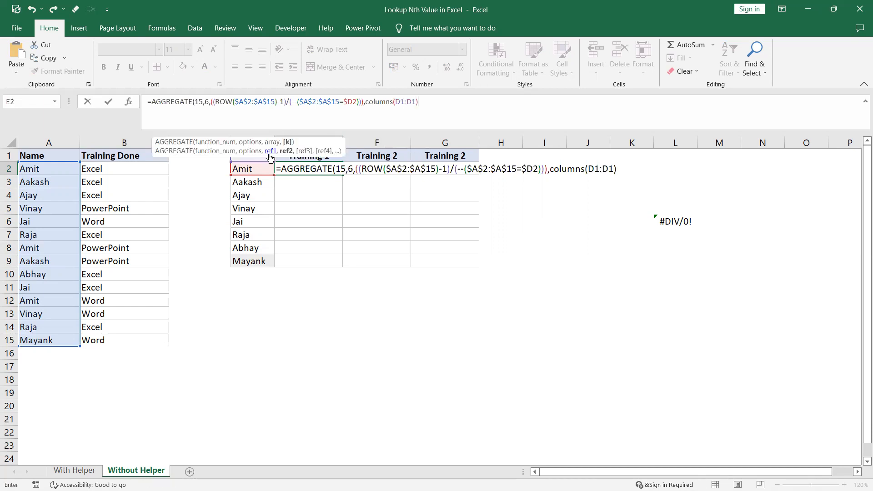
{"action": "left_click", "coordinate": [403, 101]}
{"action": "double_click", "coordinate": [398, 102]}
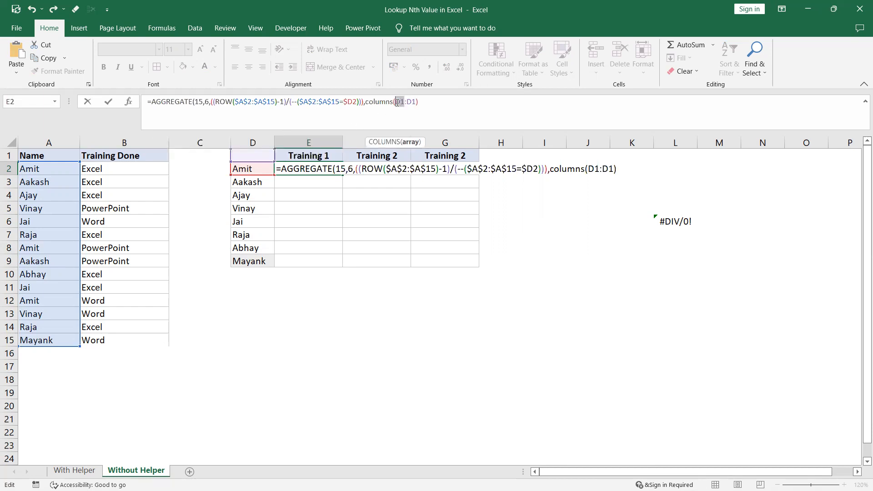
{"action": "key", "text": "F4"}
{"action": "left_click", "coordinate": [436, 100]}
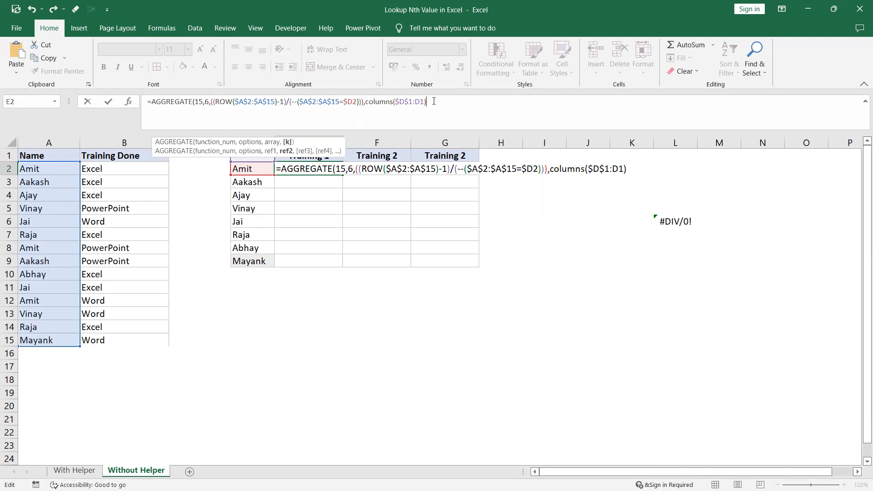
{"action": "key", "text": "Return"}
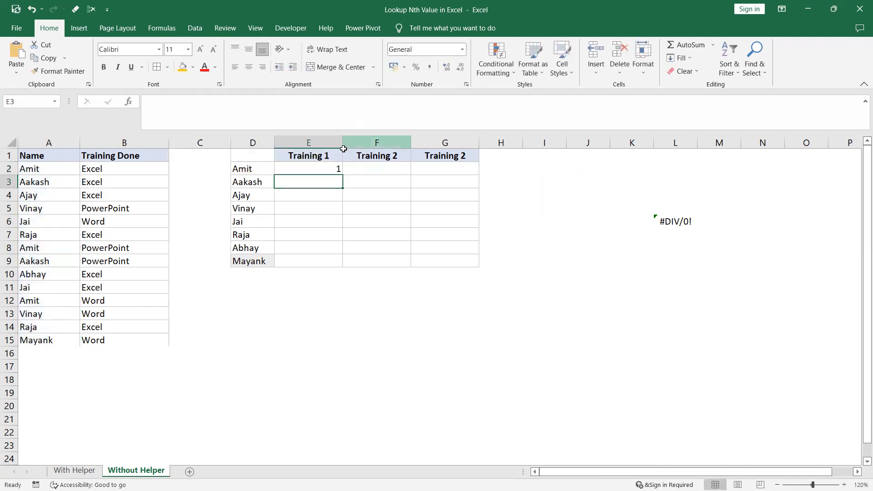
Try filling the AGGREGATE formula from E2 through G9, then undo the fill.
{"action": "left_click", "coordinate": [337, 170]}
{"action": "left_click_drag", "start_coordinate": [459, 178], "coordinate": [477, 267]}
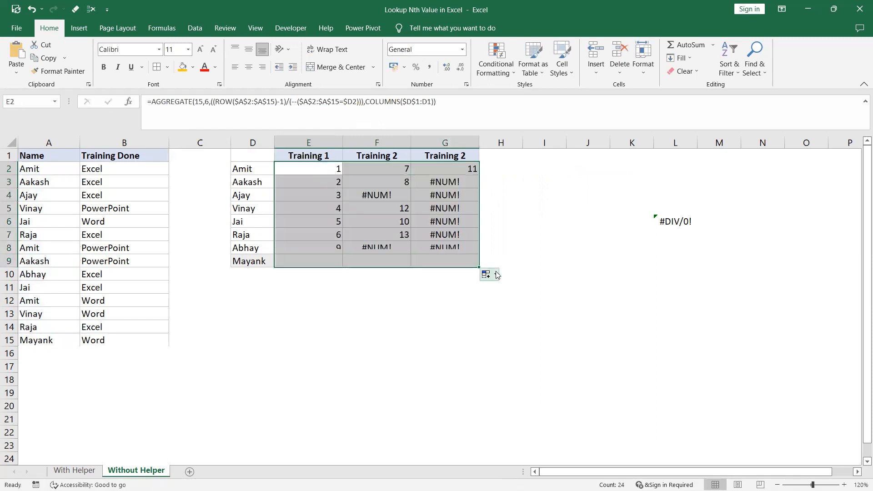
{"action": "key", "text": "ctrl+z"}
{"action": "key", "text": "ctrl+z"}
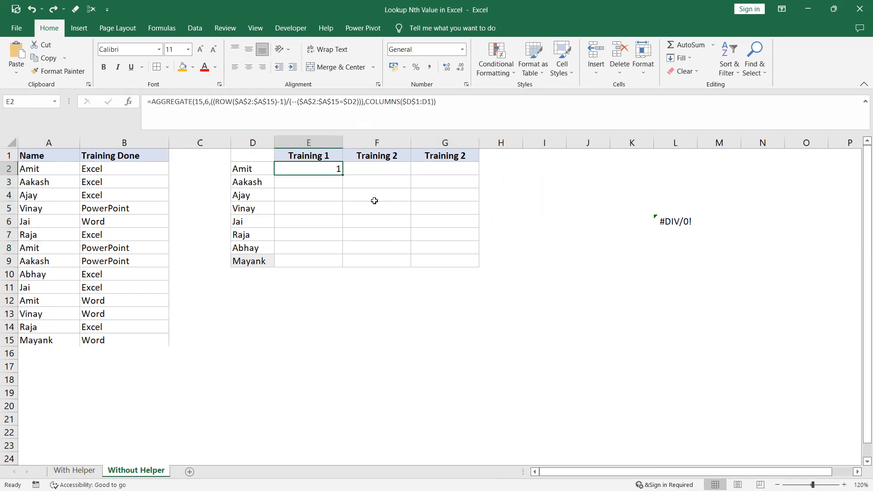
Wrap the AGGREGATE formula in E2 in INDEX with $B$2:$B$15 as the array, using AGGREGATE as the row number.
{"action": "left_click_drag", "start_coordinate": [153, 102], "coordinate": [455, 105]}
{"action": "key", "text": "ctrl+c"}
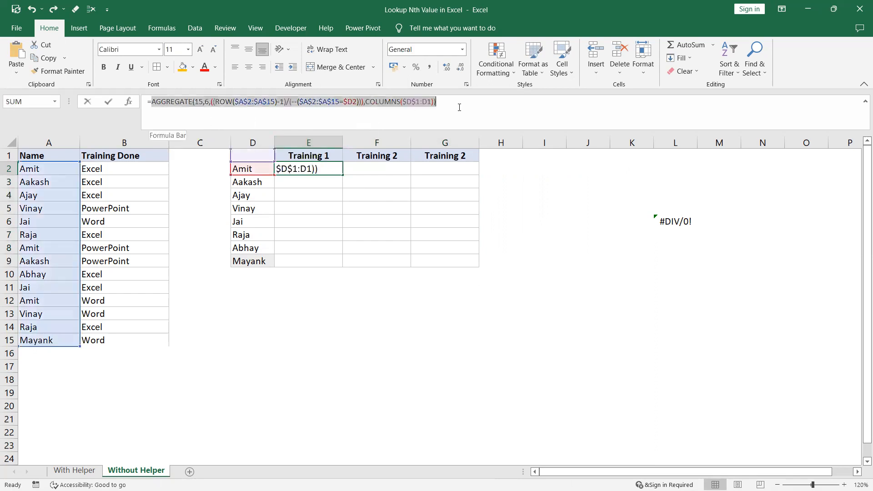
{"action": "key", "text": "Delete"}
{"action": "type", "text": "index("}
{"action": "left_click_drag", "start_coordinate": [116, 168], "coordinate": [142, 335]}
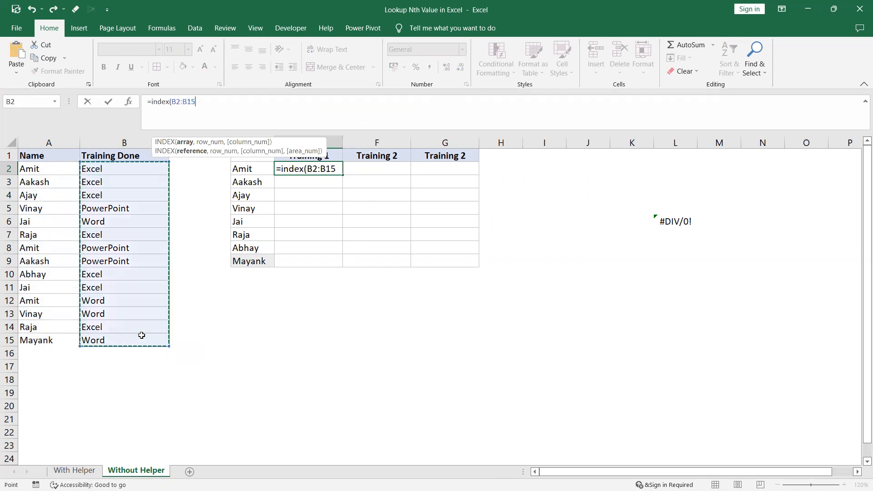
{"action": "key", "text": "F4"}
{"action": "type", "text": ","}
{"action": "key", "text": "ctrl+v"}
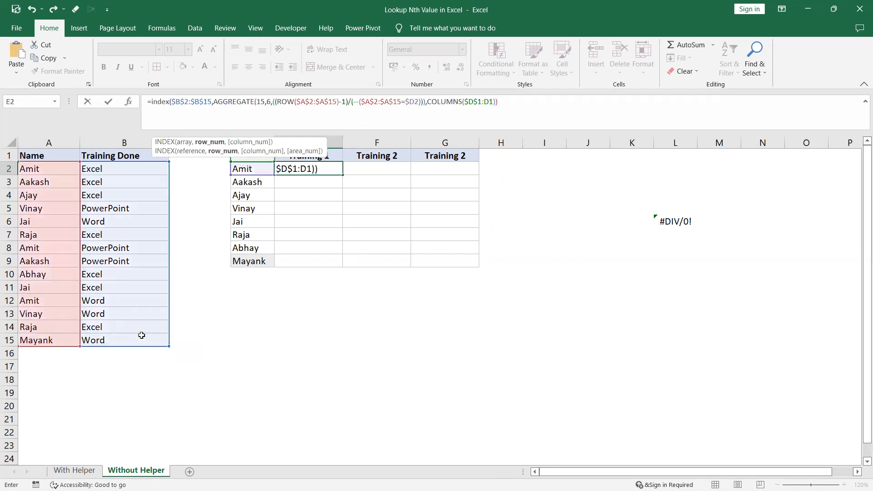
{"action": "type", "text": ")"}
{"action": "key", "text": "Return"}
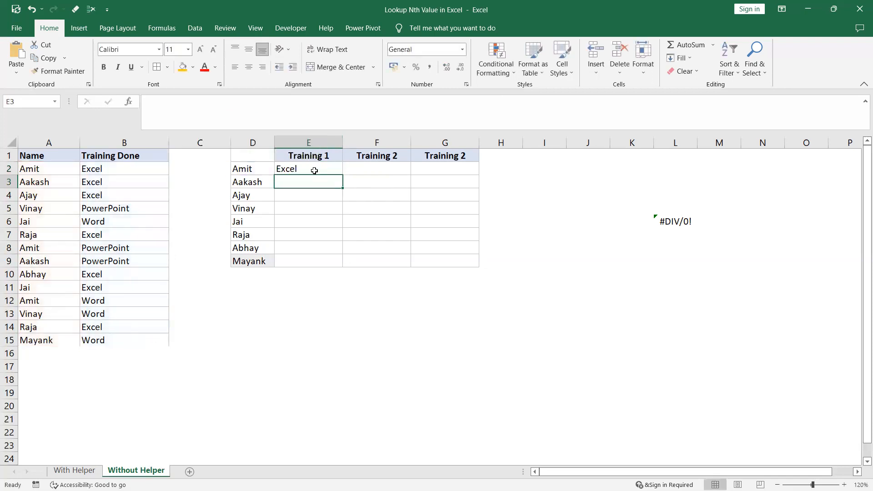
Fill the INDEX formula from E2 across the training table E2:G9.
{"action": "key", "text": "Up"}
{"action": "left_click", "coordinate": [450, 258], "text": "shift"}
{"action": "key", "text": "ctrl+r"}
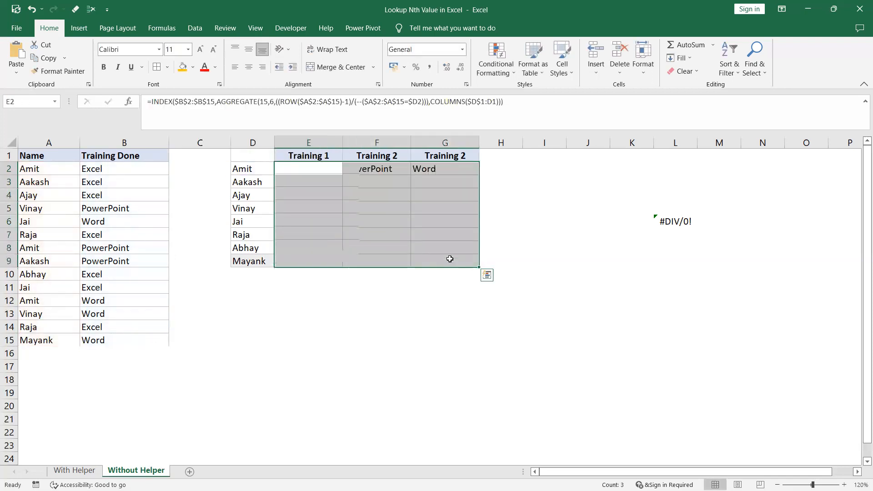
{"action": "key", "text": "ctrl+d"}
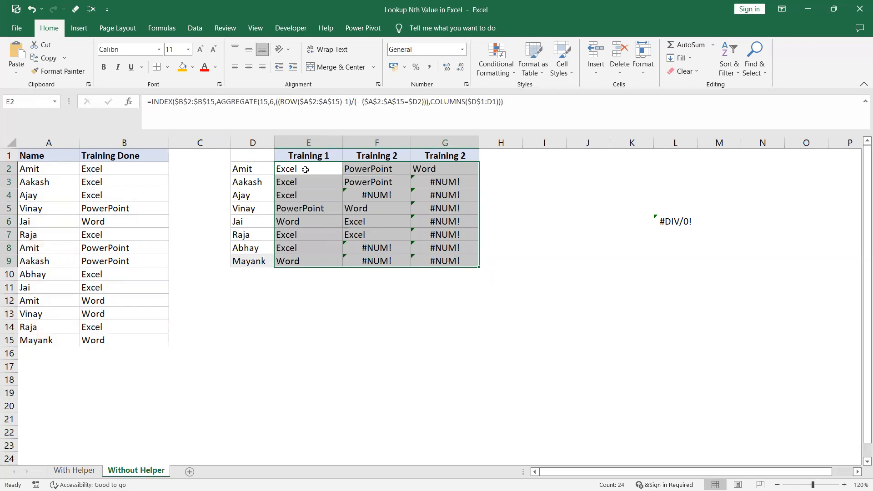
Wrap the INDEX formula in E2 in IFERROR with an empty string "" as the error value.
{"action": "left_click", "coordinate": [306, 169]}
{"action": "left_click", "coordinate": [150, 102]}
{"action": "type", "text": "iferr"}
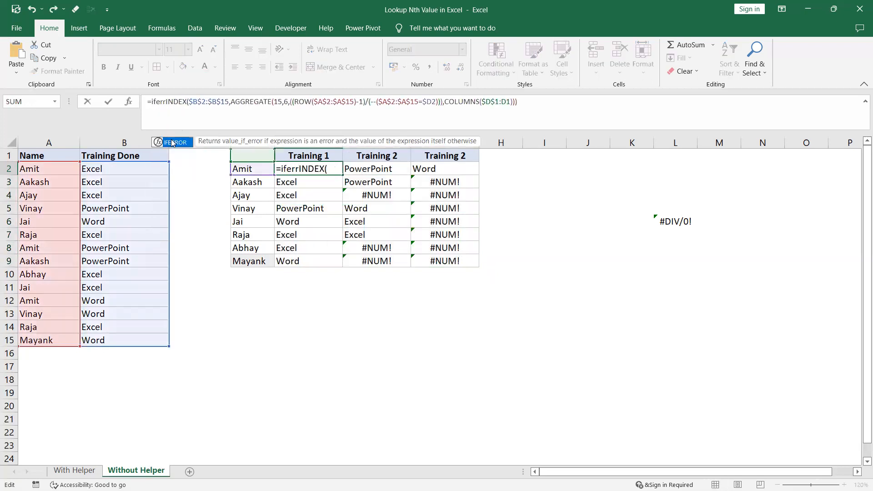
{"action": "double_click", "coordinate": [171, 142]}
{"action": "left_click", "coordinate": [536, 102]}
{"action": "type", "text": ",\"\""}
{"action": "type", "text": ")"}
{"action": "key", "text": "Return"}
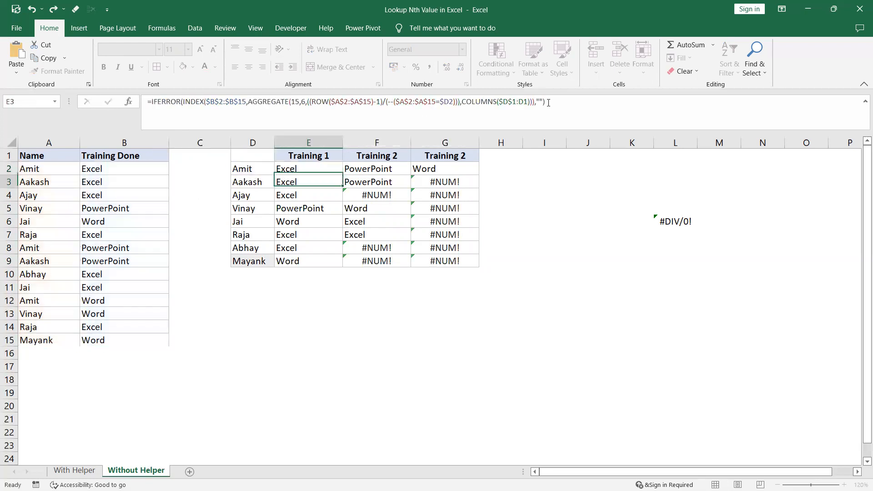
Fill the IFERROR formula from E2 down and across the range E2:G9.
{"action": "left_click", "coordinate": [325, 170]}
{"action": "left_click_drag", "start_coordinate": [325, 171], "coordinate": [452, 257]}
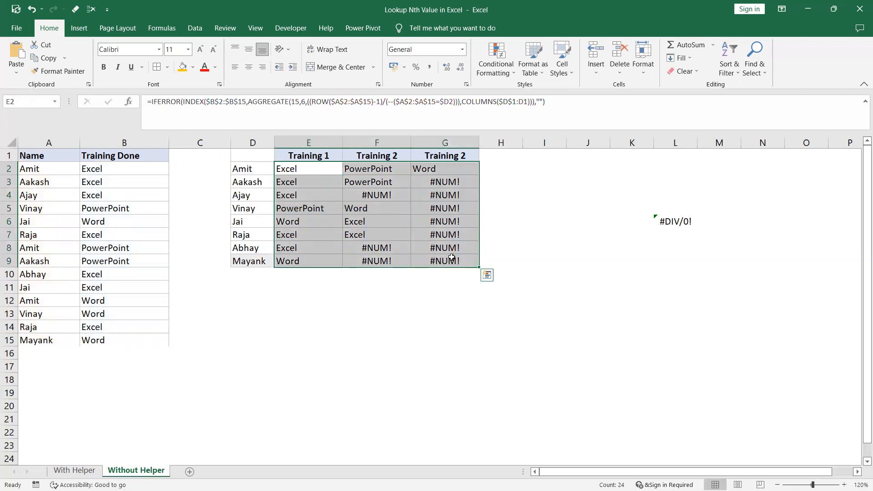
{"action": "key", "text": "ctrl+d"}
{"action": "key", "text": "ctrl+r"}
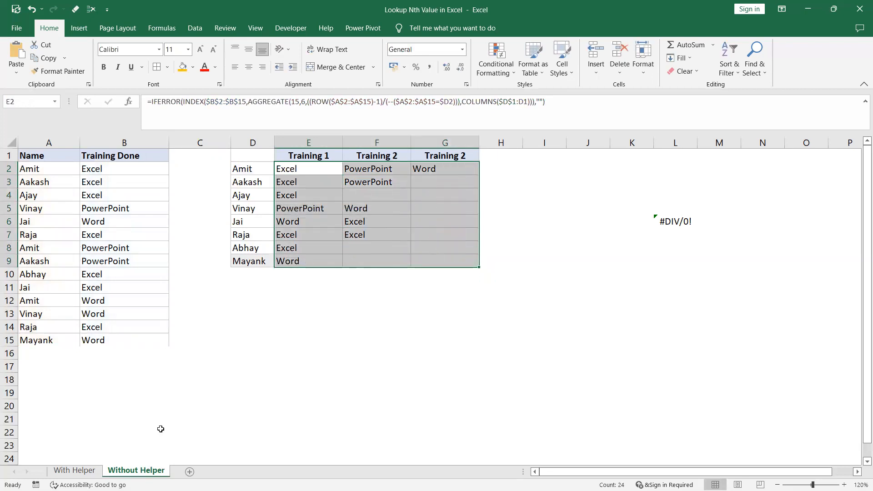
Compare the training results and their formulas on the With Helper and Without Helper sheets.
{"action": "left_click", "coordinate": [91, 467]}
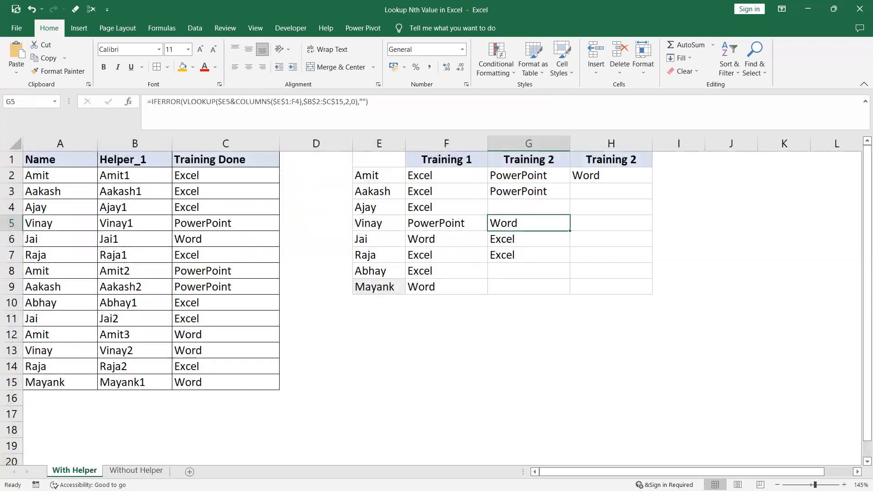
{"action": "left_click", "coordinate": [135, 470]}
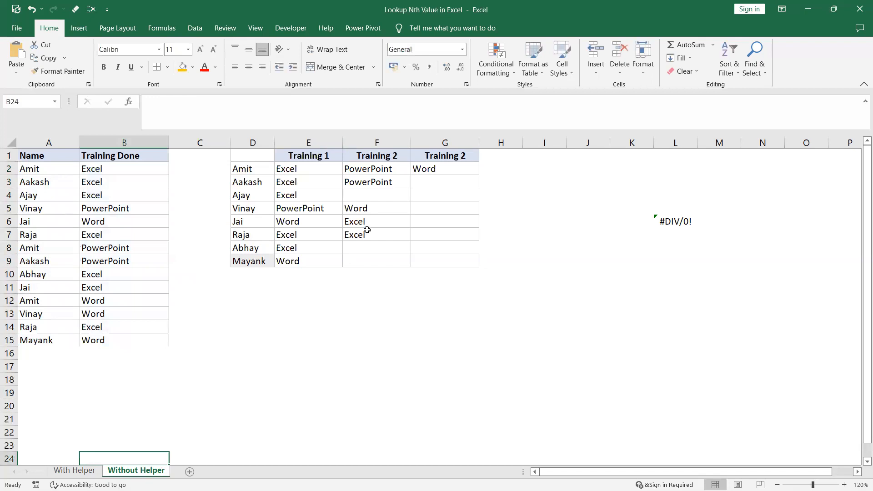
{"action": "left_click", "coordinate": [421, 173]}
{"action": "left_click", "coordinate": [84, 469]}
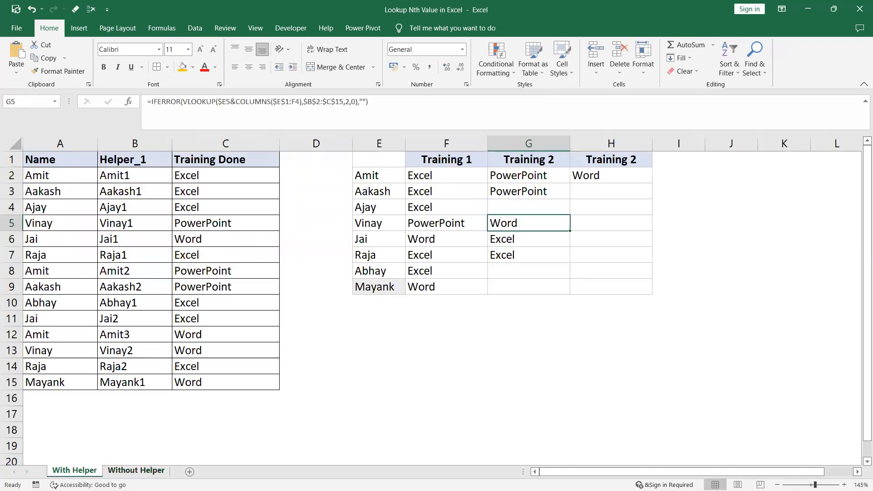
{"action": "left_click", "coordinate": [147, 473]}
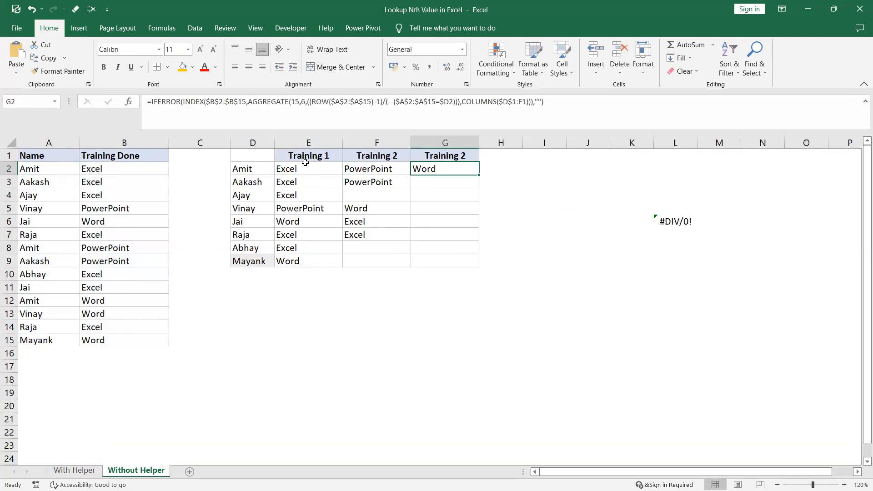
{"action": "left_click_drag", "start_coordinate": [302, 168], "coordinate": [302, 195]}
{"action": "left_click", "coordinate": [303, 210]}
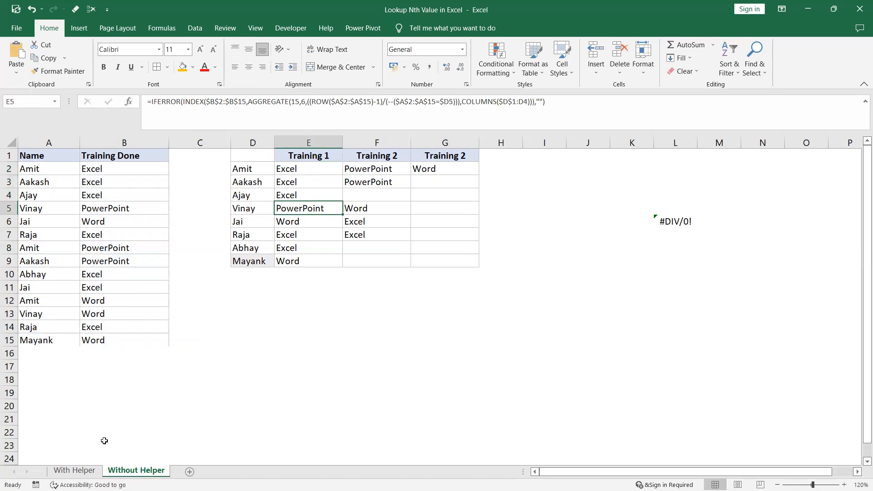
{"action": "left_click", "coordinate": [74, 471]}
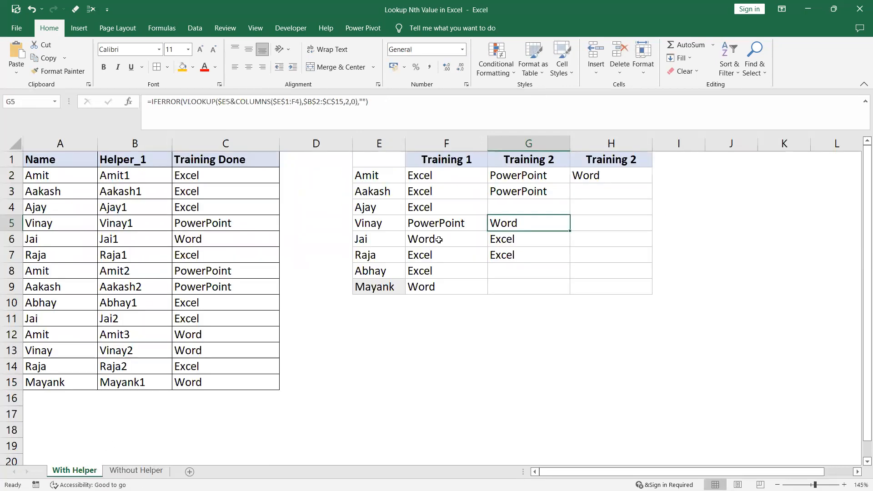
{"action": "left_click", "coordinate": [469, 291]}
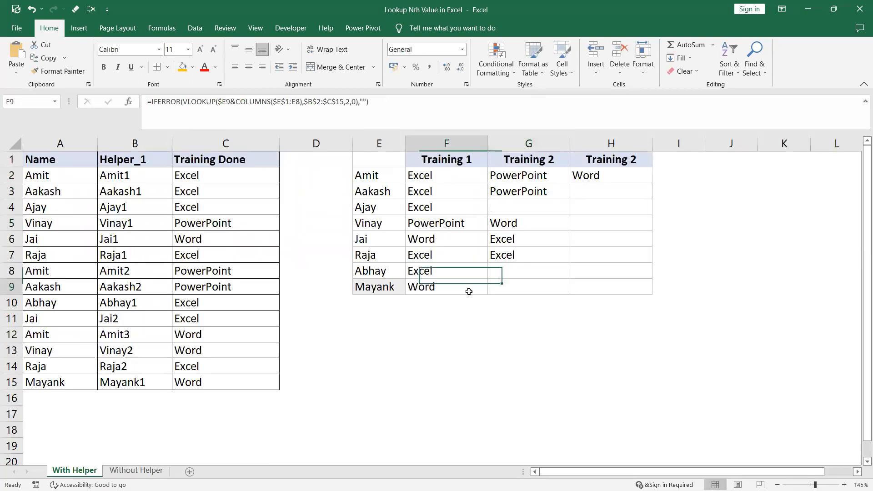
{"action": "left_click", "coordinate": [379, 209]}
{"action": "left_click", "coordinate": [444, 208]}
{"action": "left_click", "coordinate": [136, 470]}
{"action": "left_click", "coordinate": [308, 262]}
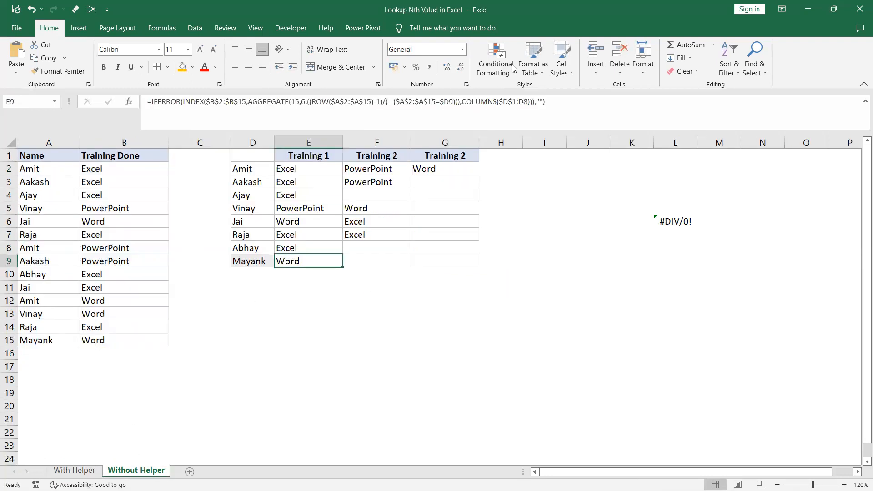